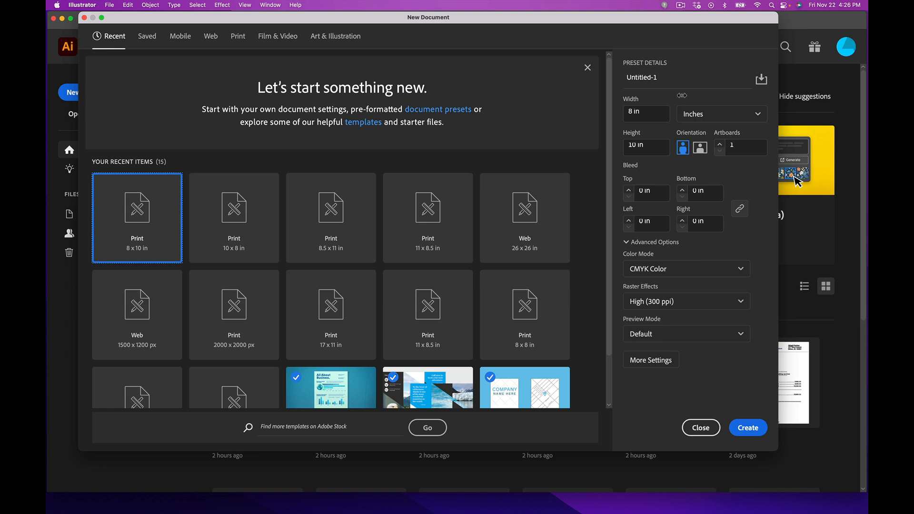
Step: Create a new portrait document 8 in wide and 10 in high, and hide the contextual task bar
left_click(661, 114)
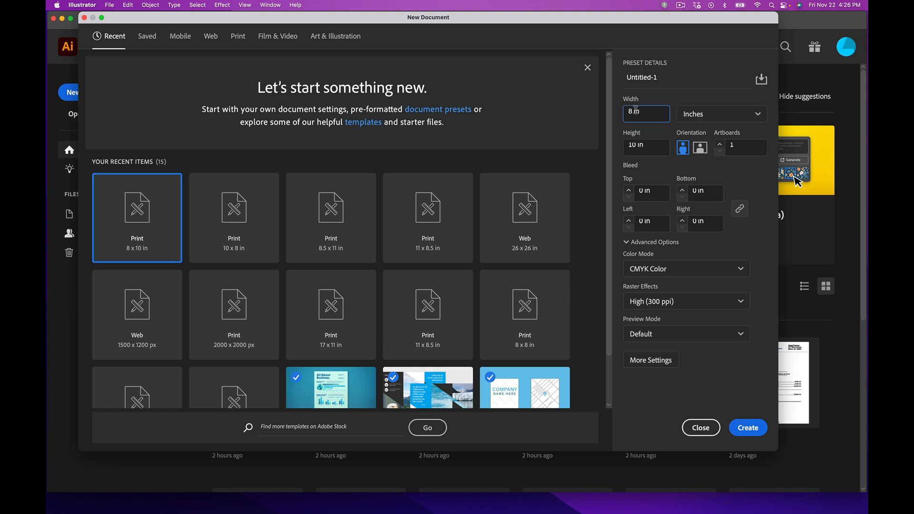
type("10")
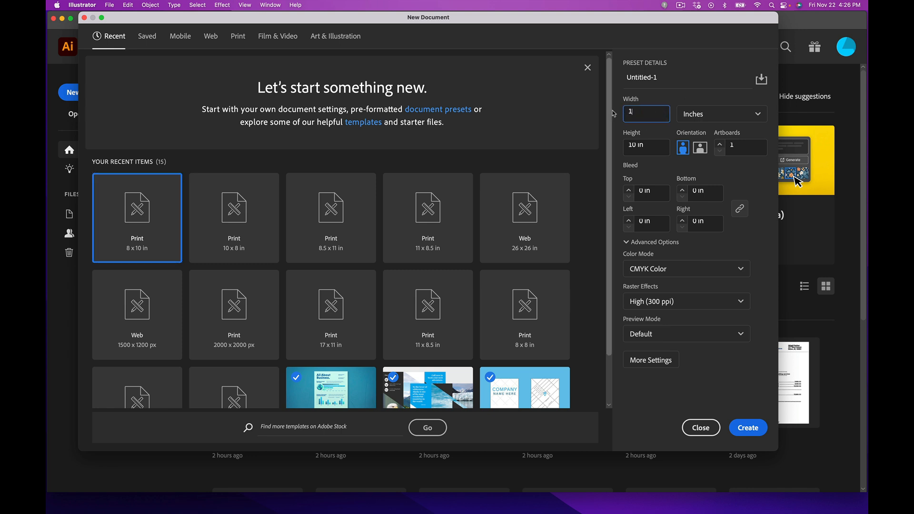
left_click(632, 141)
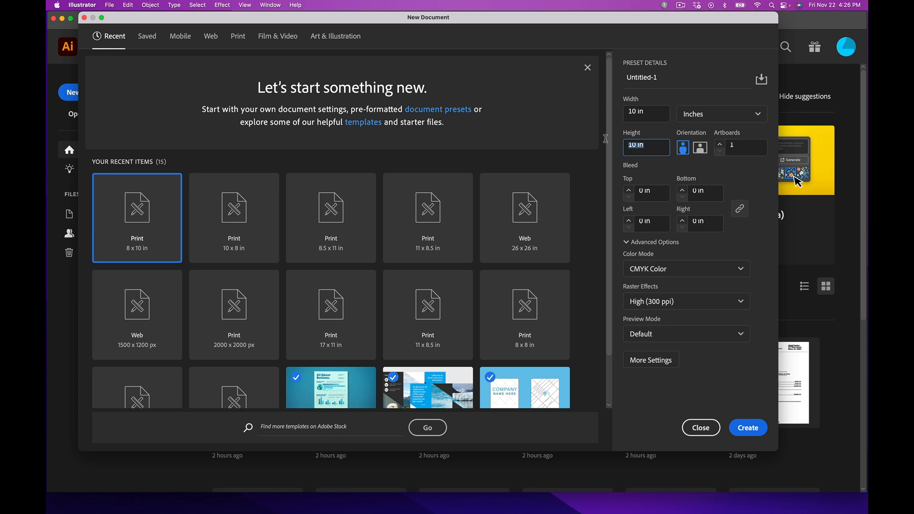
type("8")
left_click(683, 150)
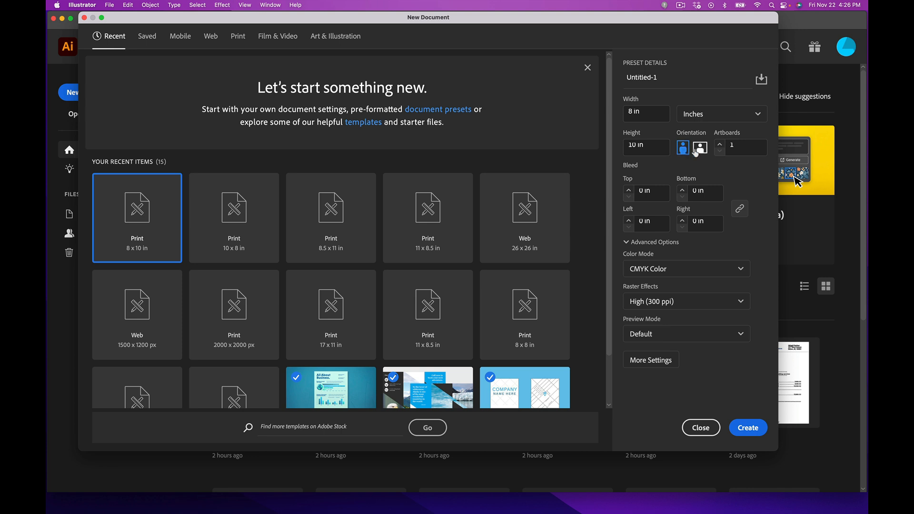
left_click(699, 149)
left_click(683, 149)
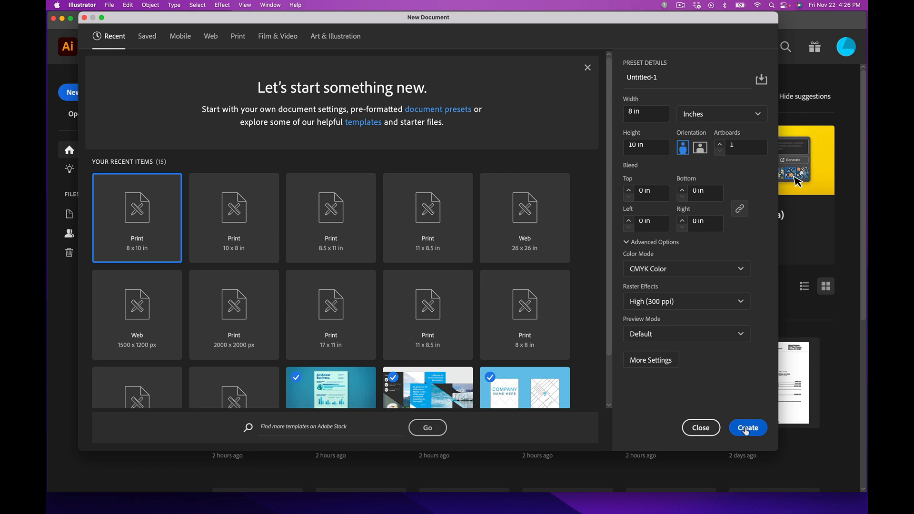
left_click(746, 429)
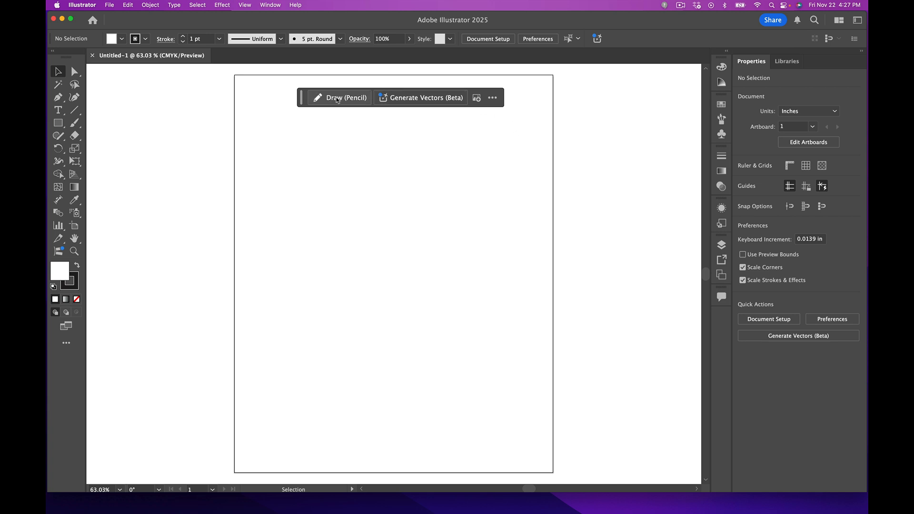
left_click(493, 100)
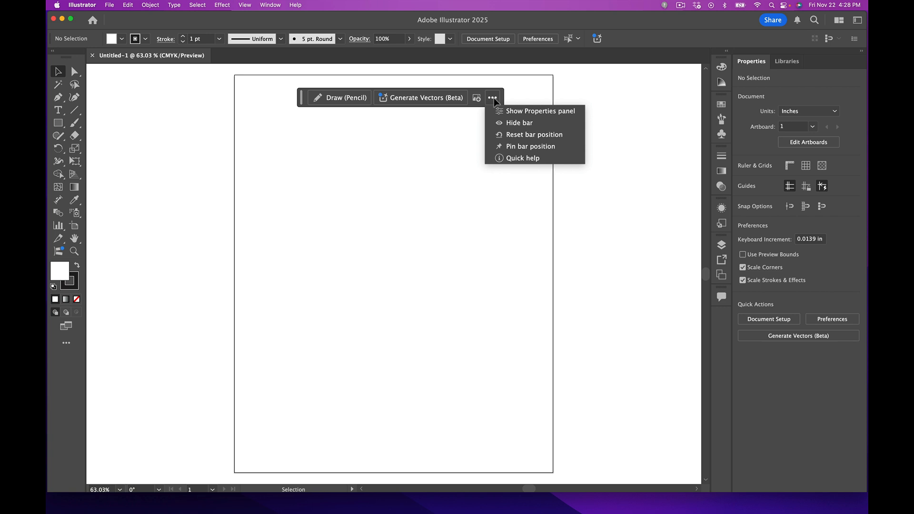
left_click(519, 123)
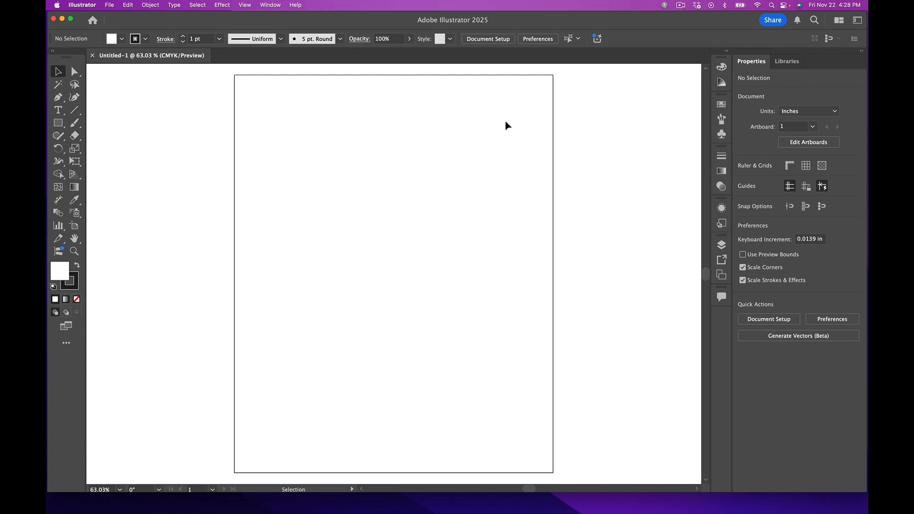
Step: Save the document on the computer in the Illustrator Videos folder as MyShapes.ai with the default Illustrator options
left_click(109, 5)
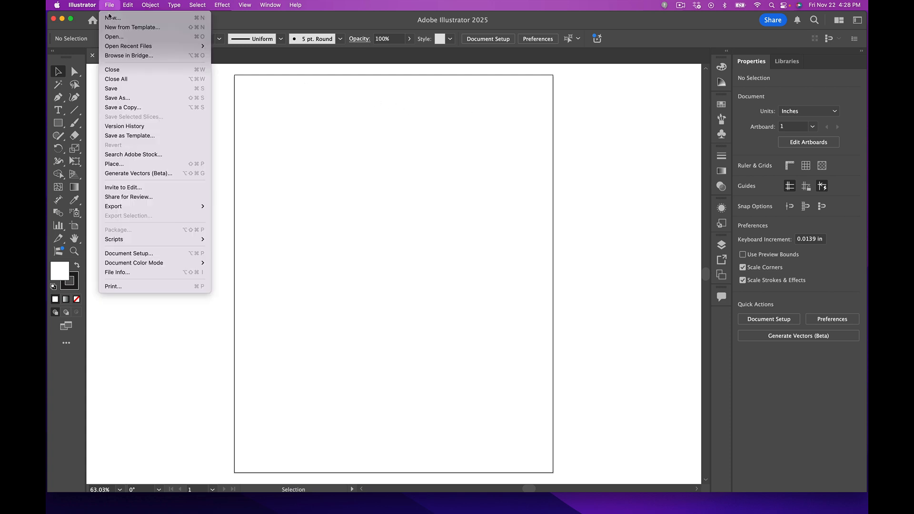
left_click(131, 99)
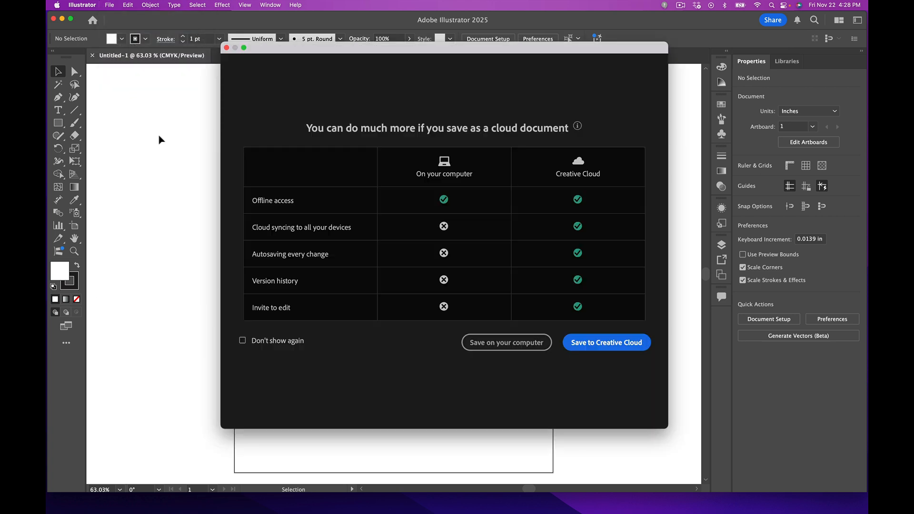
left_click(488, 347)
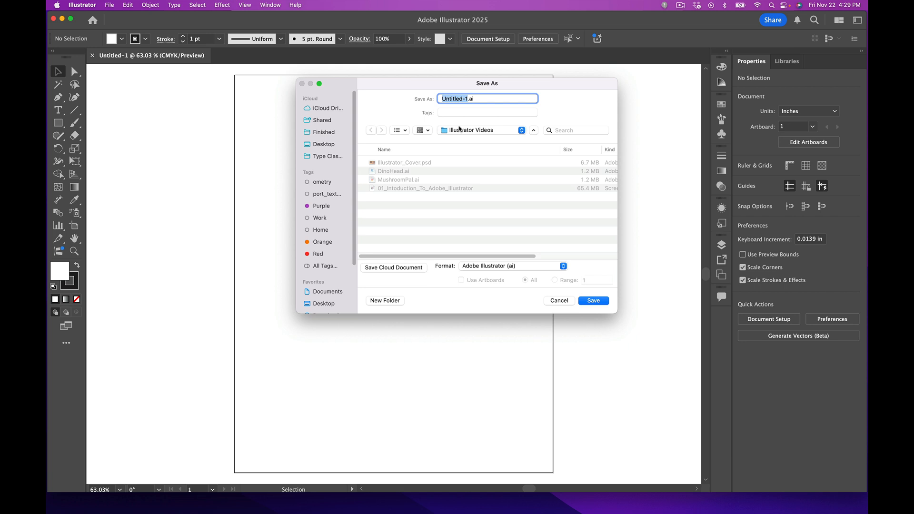
type("MyShapes")
left_click(592, 300)
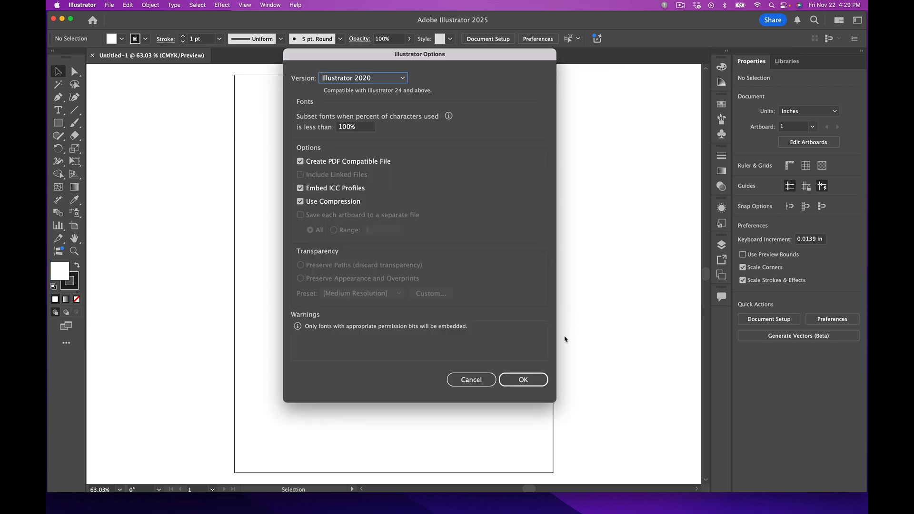
left_click(534, 379)
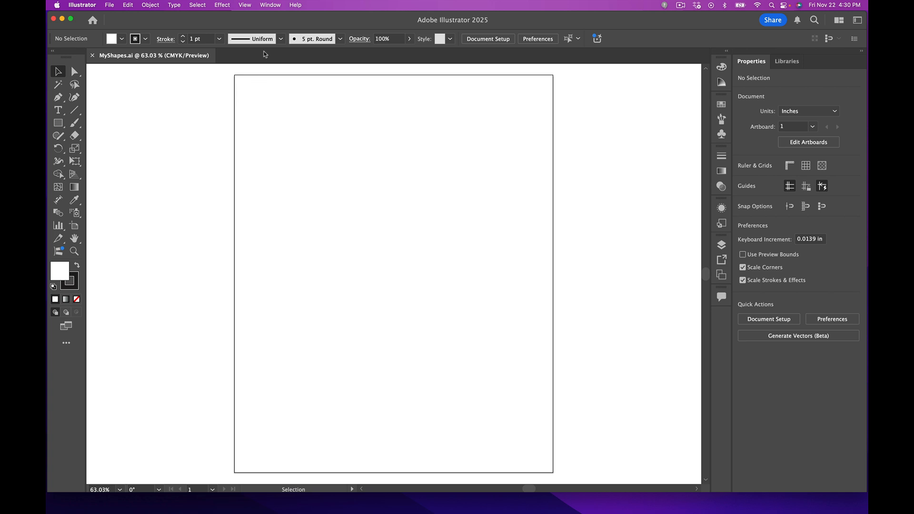
Step: Switch to the Essentials Classic workspace and reset it to its default layout
left_click(268, 6)
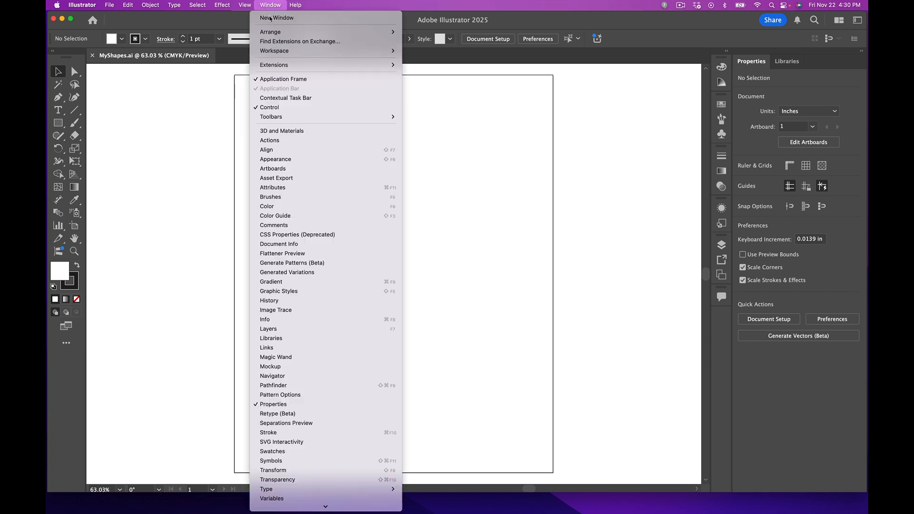
mouse_move(273, 51)
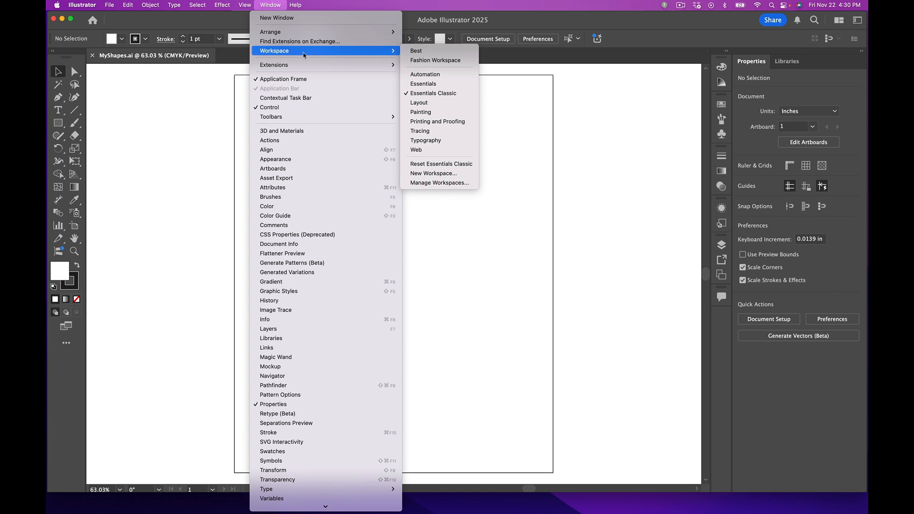
left_click(442, 93)
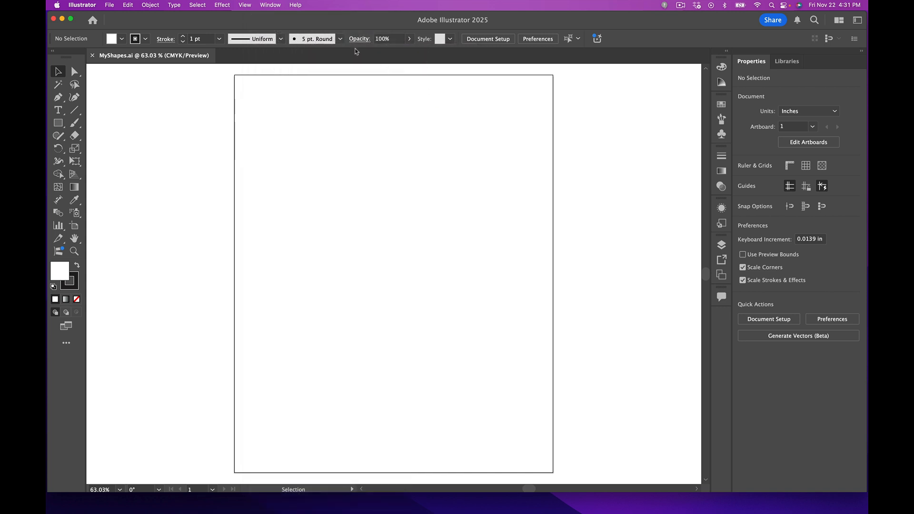
left_click(268, 5)
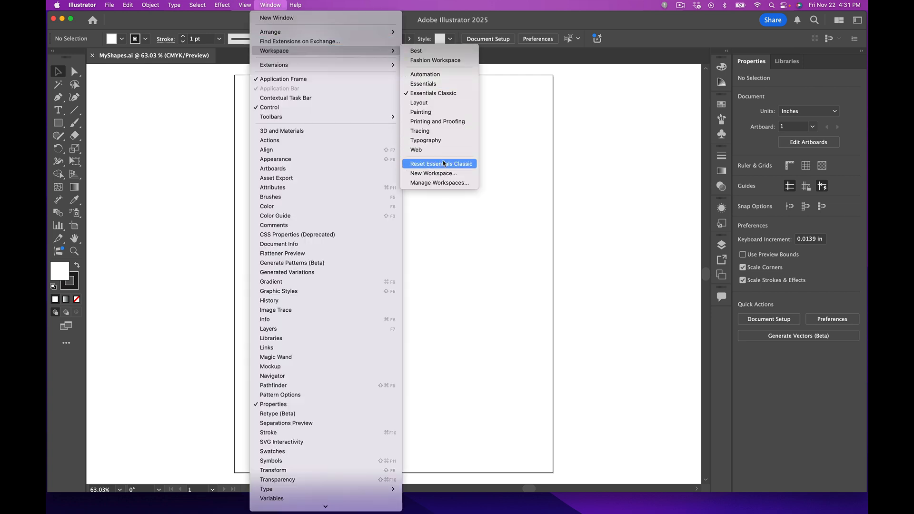
left_click(442, 165)
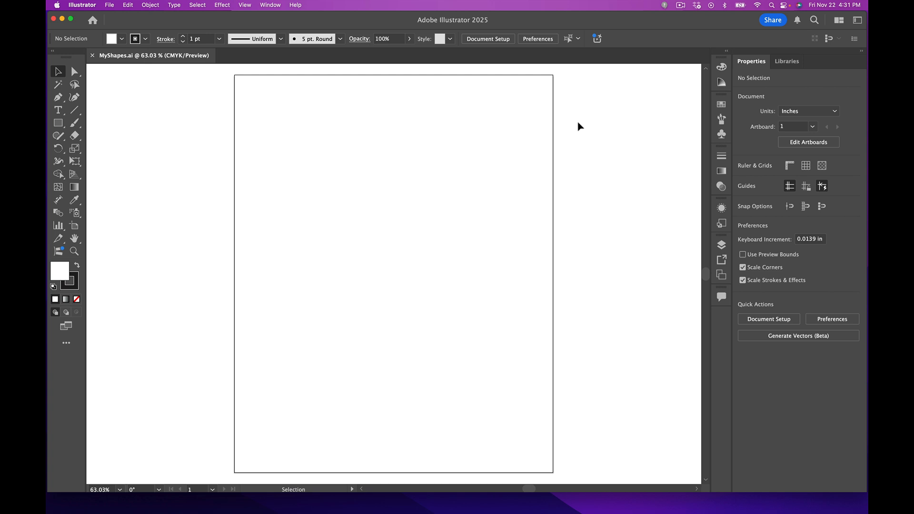
Step: Detach Swatches as a floating panel beside the artboard and extend it downward to show all its colors
left_click(721, 106)
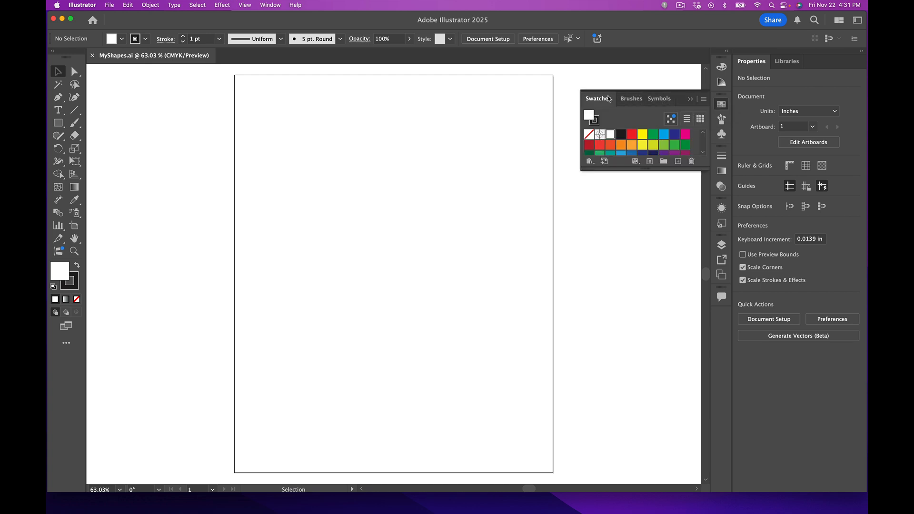
mouse_move(603, 101)
left_mouse_down()
mouse_move(469, 94)
mouse_move(438, 103)
left_mouse_up()
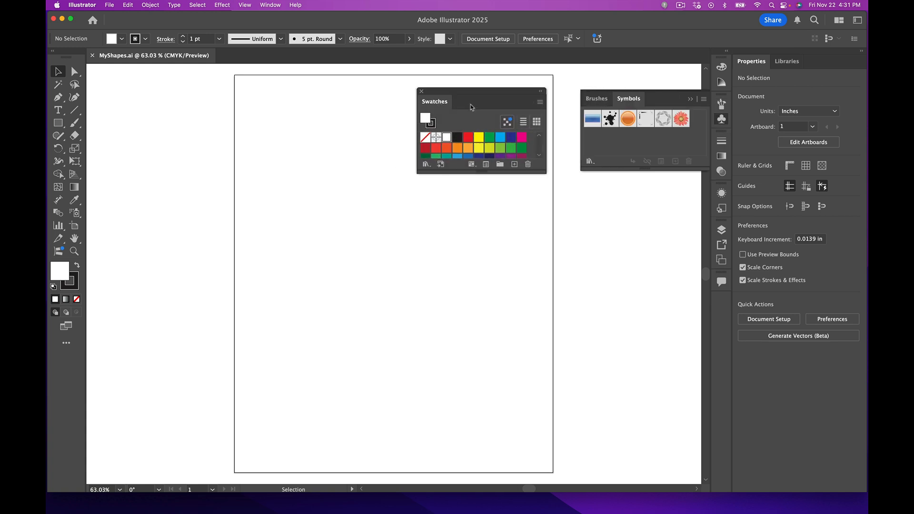
left_click(690, 102)
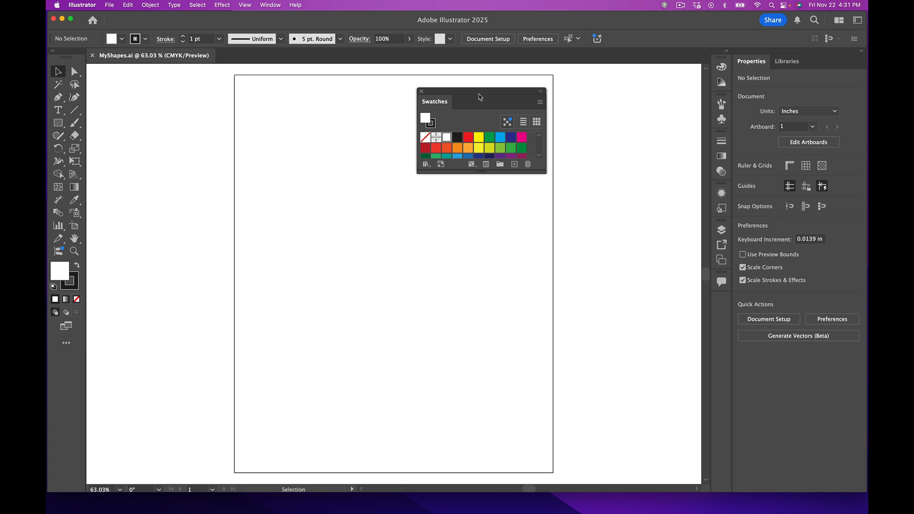
left_click_drag(479, 97, 628, 84)
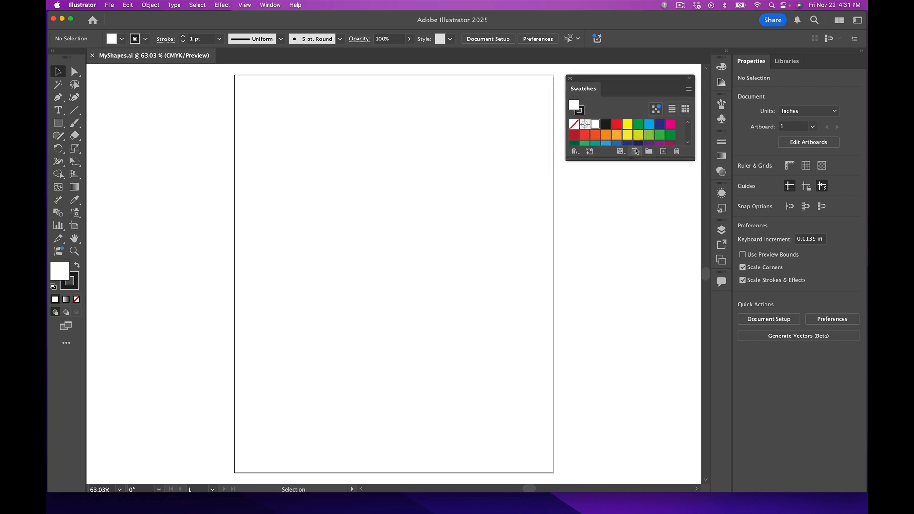
left_click_drag(631, 160, 637, 286)
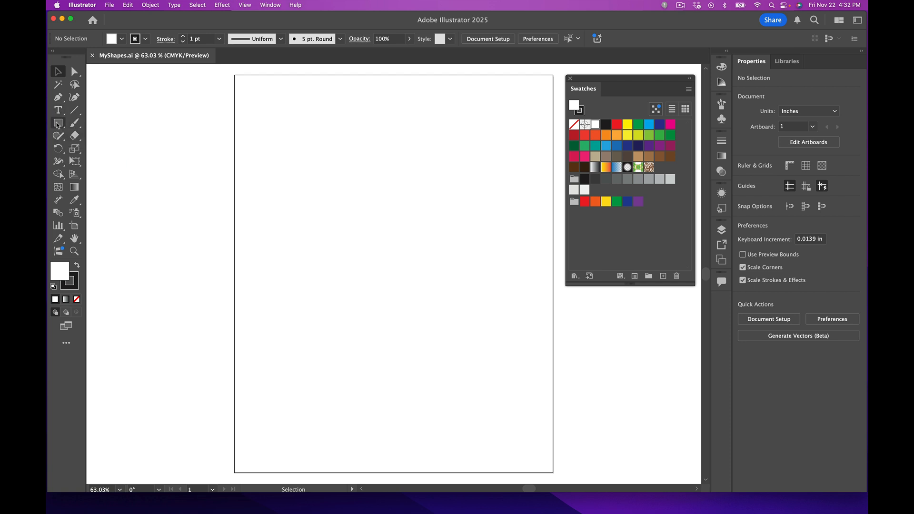
Step: Draw a rectangle about 1.64 × 1.84 in with a red-orange fill in the upper-left area of the artboard
left_click(58, 123)
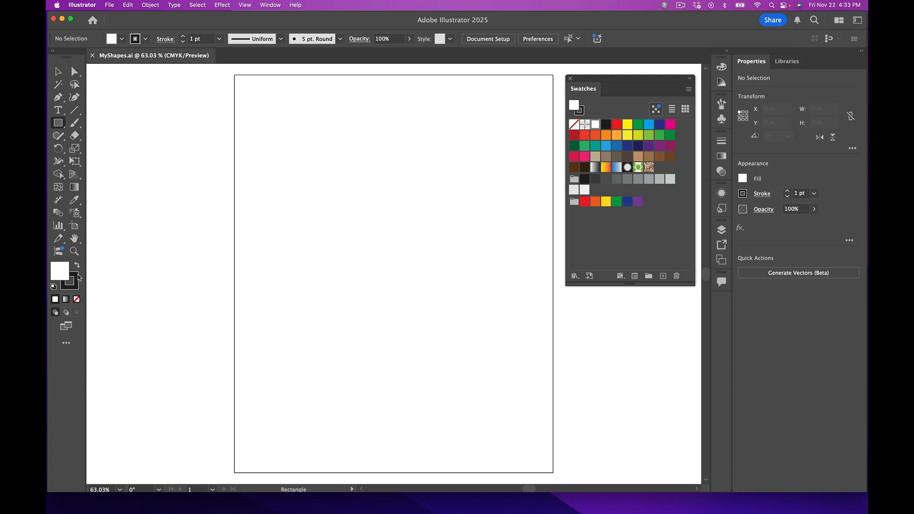
left_click(595, 135)
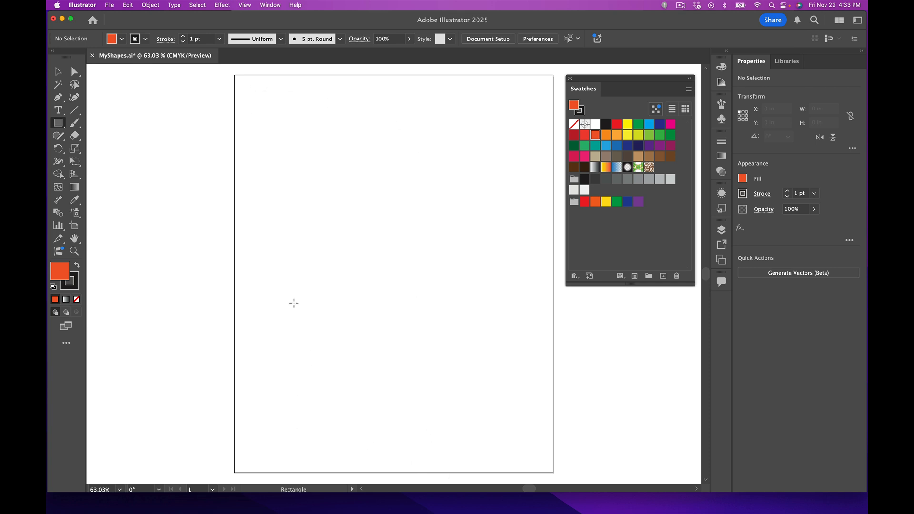
left_click_drag(255, 145, 320, 218)
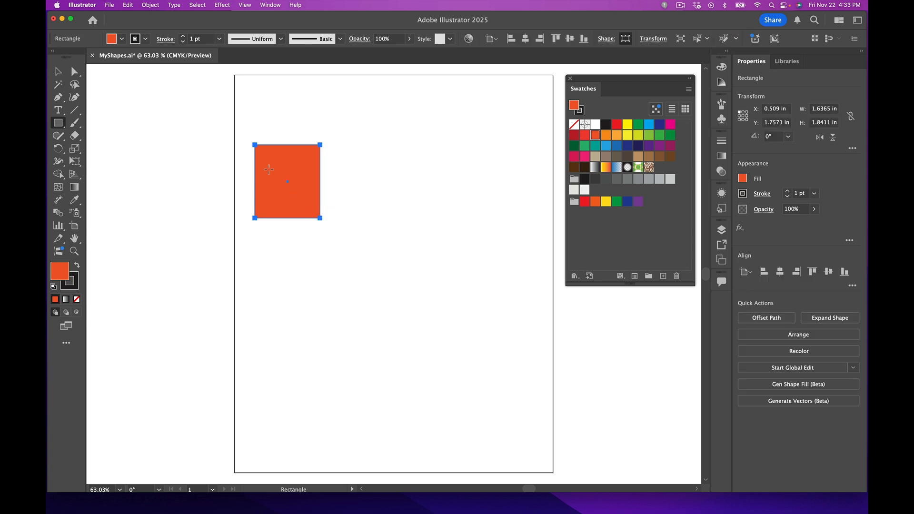
Step: Increase the rectangle's stroke weight to 13 pt
left_click(184, 37)
left_click(184, 37)
left_click(184, 37)
left_click(184, 37)
left_click(183, 37)
left_click(183, 37)
left_click(184, 37)
left_click(184, 37)
left_click(184, 37)
left_click(184, 38)
left_click(184, 38)
left_click(183, 37)
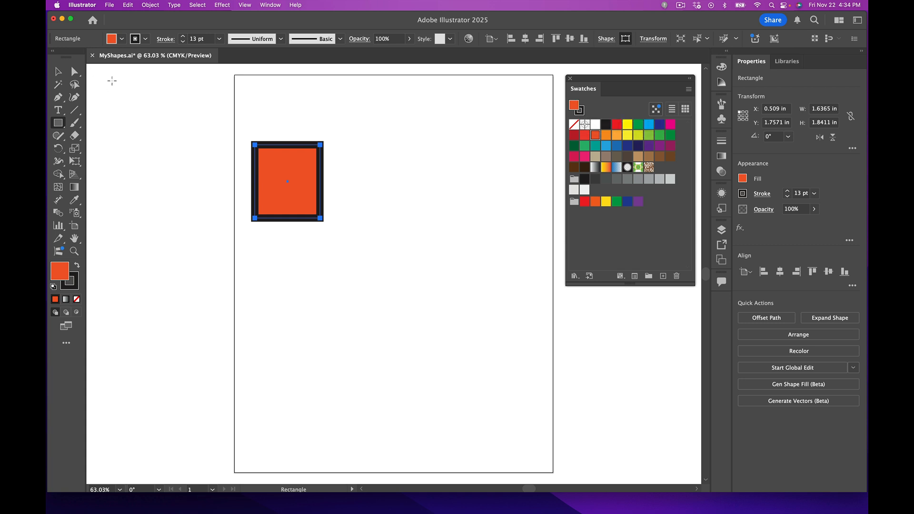
Step: Change the rectangle's fill to purple and its stroke to the orange swatch C=0 M=50 Y=100 K=0
left_click(121, 41)
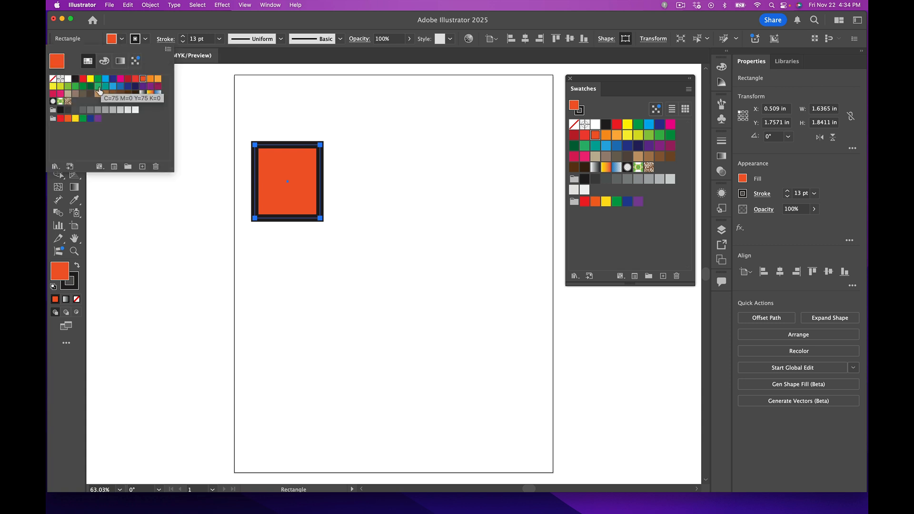
left_click(151, 87)
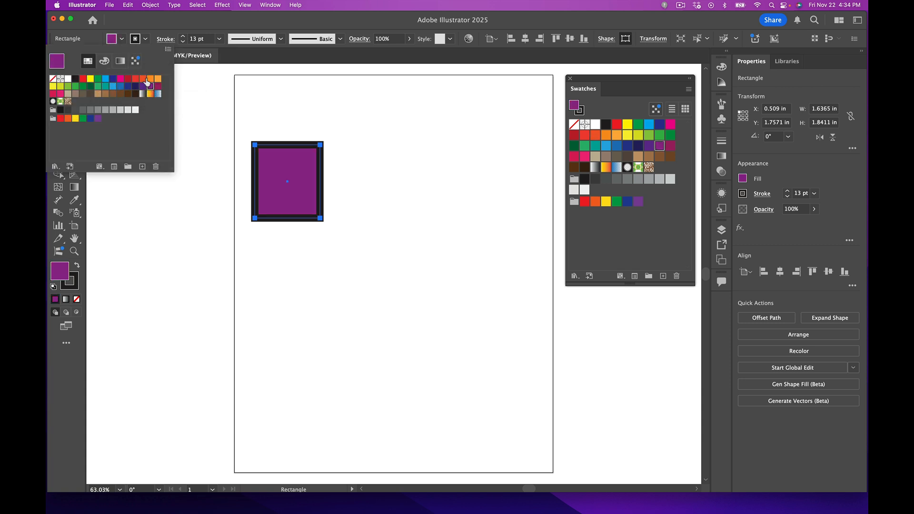
left_click(139, 42)
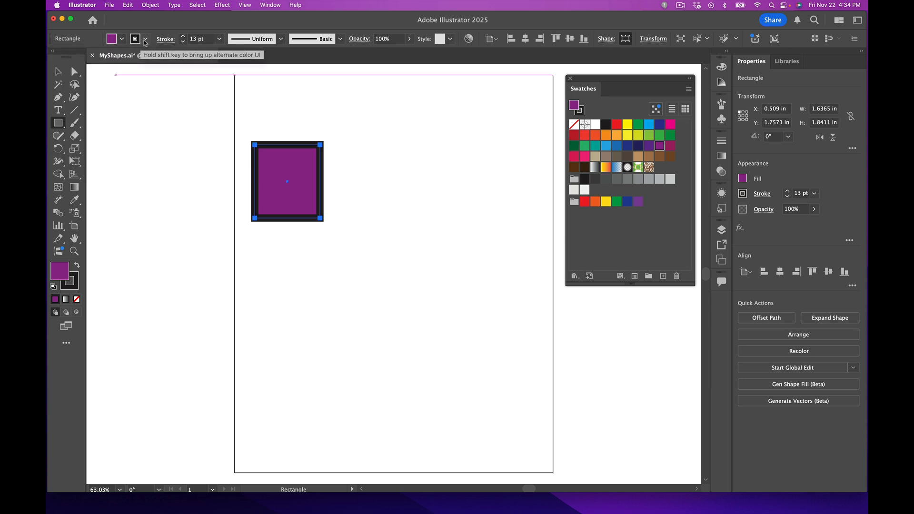
left_click(145, 42)
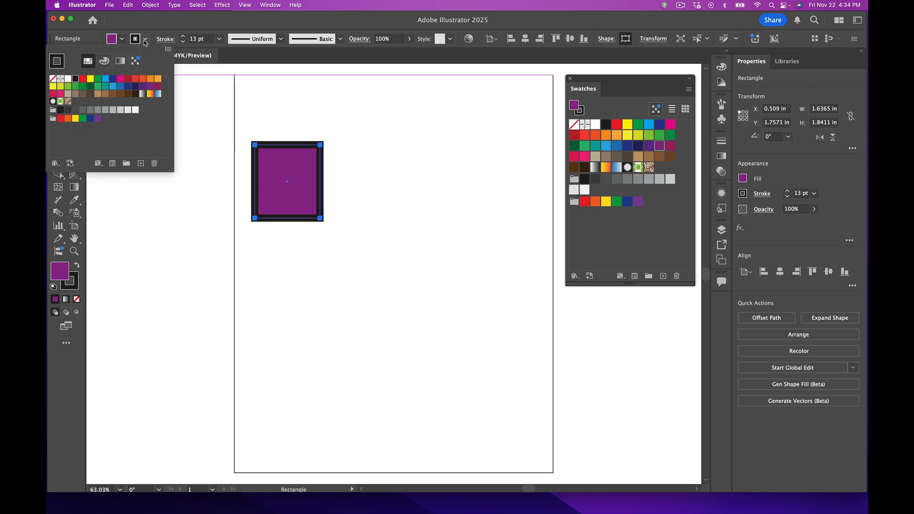
left_click(150, 79)
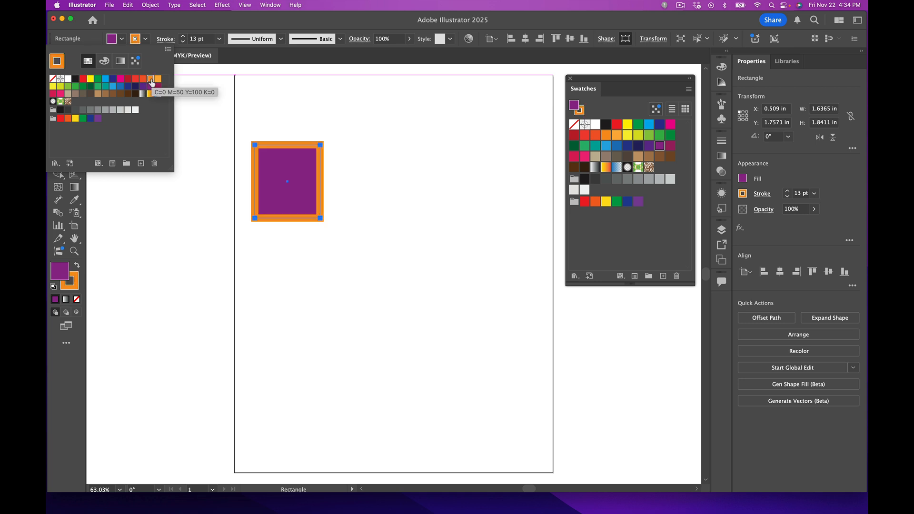
left_click(146, 42)
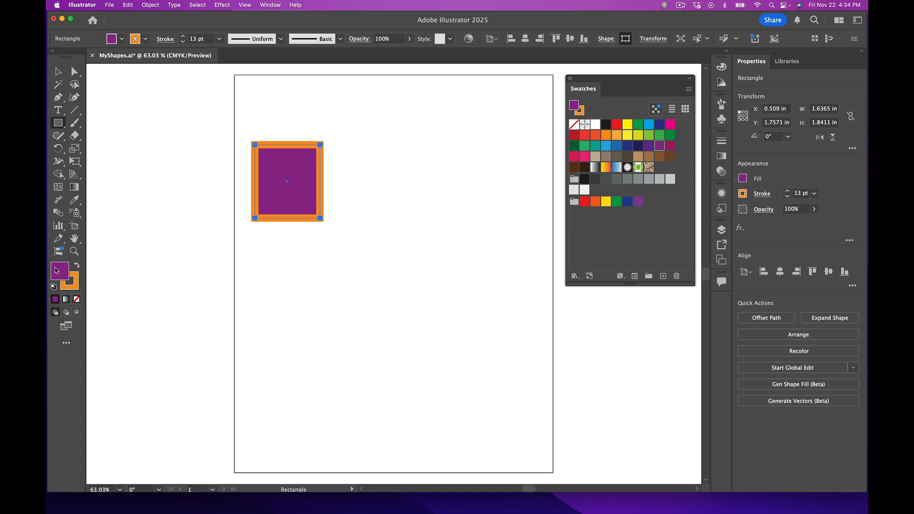
Step: Remove the stroke color from the purple rectangle by setting its stroke to None
left_click(74, 288)
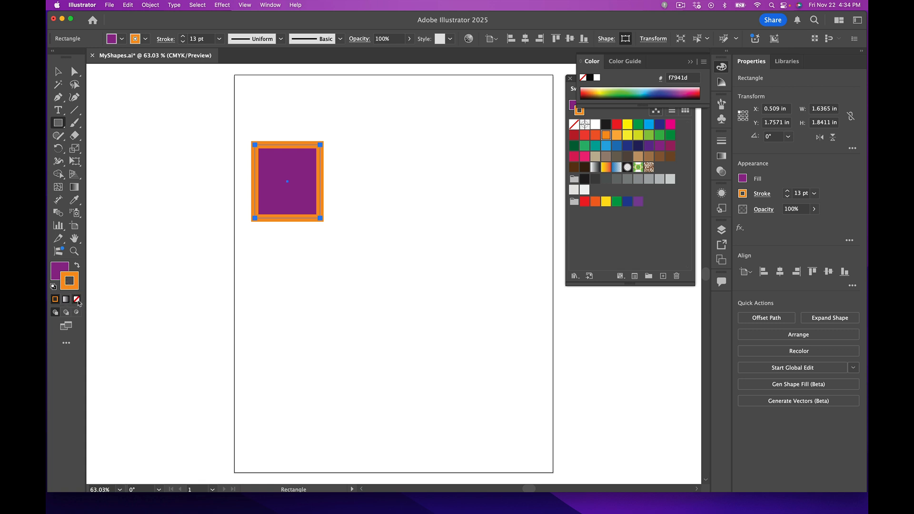
left_click(77, 301)
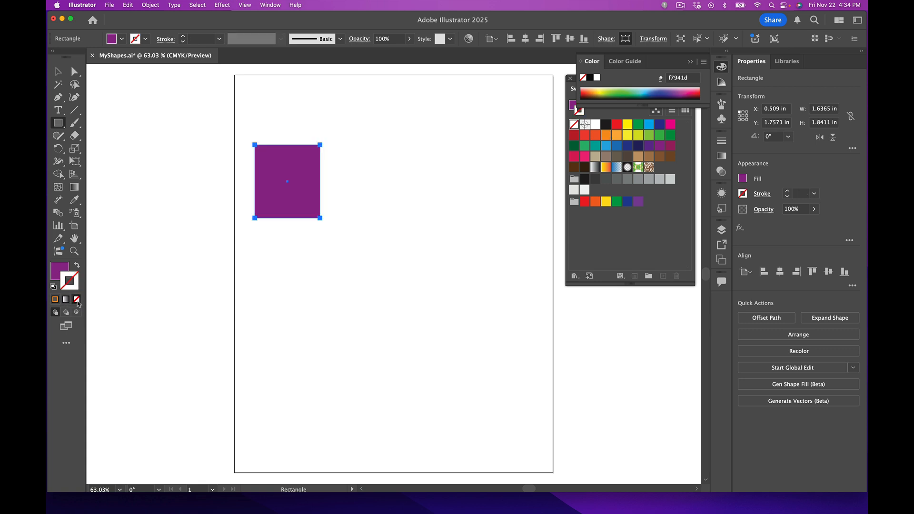
Step: Change the purple rectangle's fill to the green swatch C=75 M=0 Y=75 K=0
left_click(59, 271)
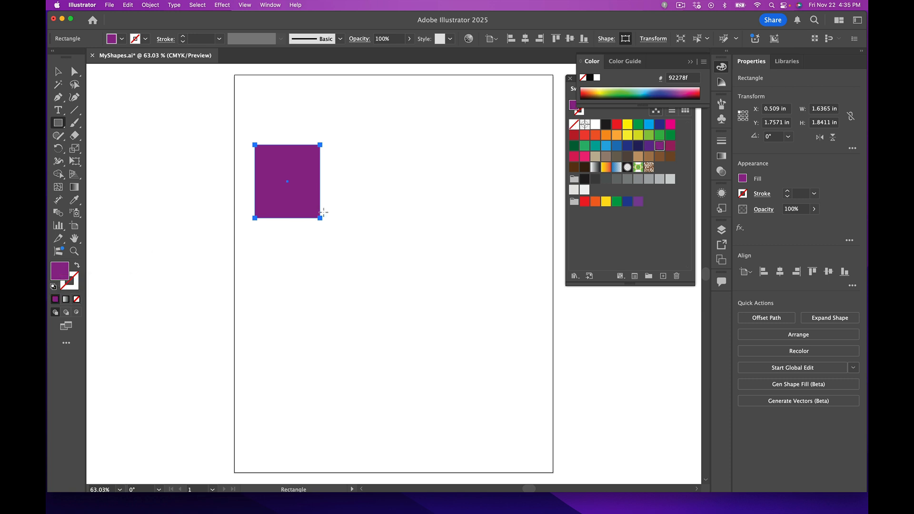
left_click(585, 146)
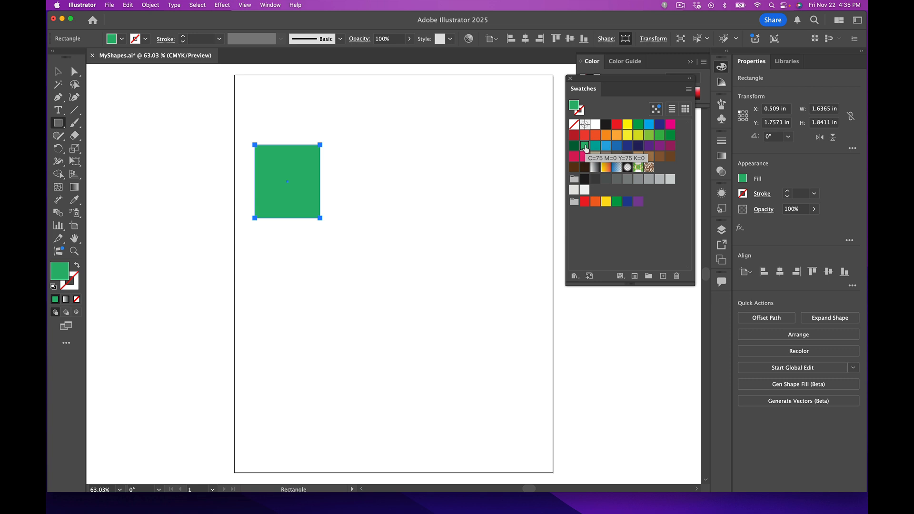
Step: Draw a blue rectangle about 2.75 × 2.65 in beside the green one and an orange rectangle about 2.05 × 2.16 in below them
left_click_drag(341, 144, 451, 250)
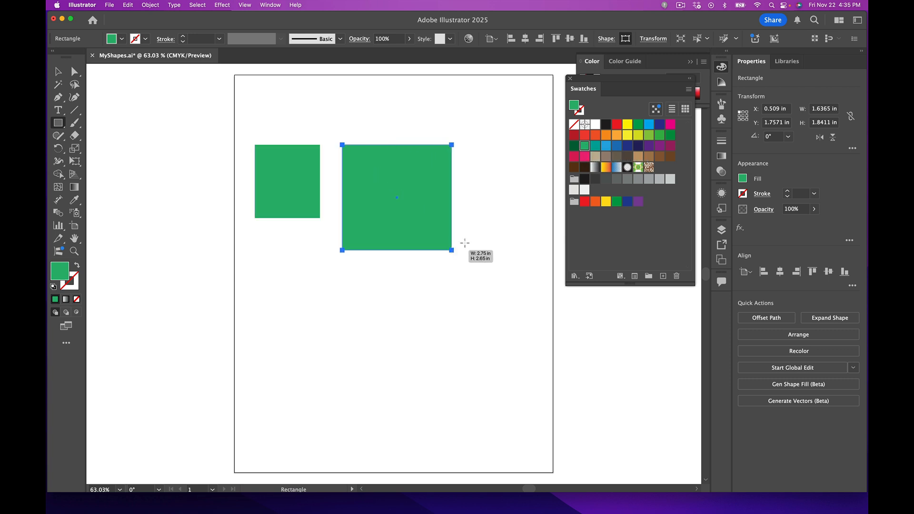
left_click(605, 145)
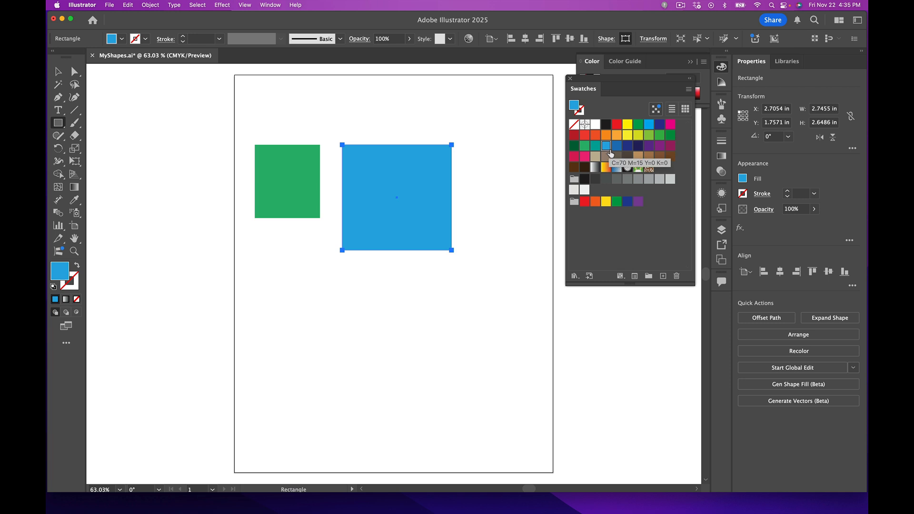
left_click_drag(268, 265, 350, 350)
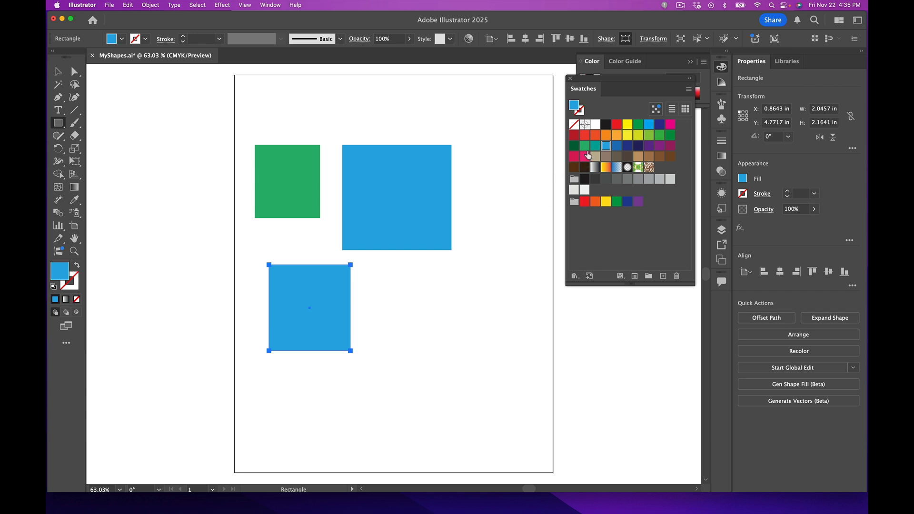
left_click(605, 135)
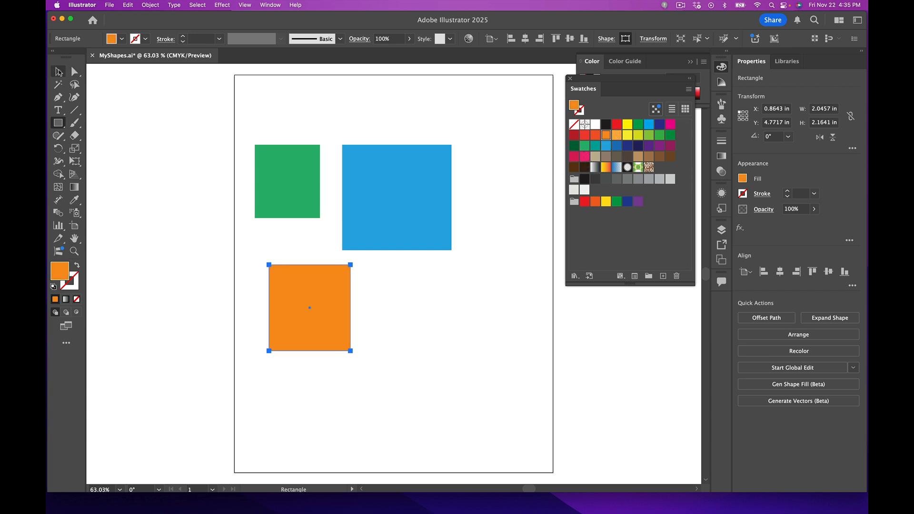
Step: Rearrange the three rectangles so the orange one overlaps the blue one's upper-left corner and the green one sits behind its upper-right corner
left_click(58, 73)
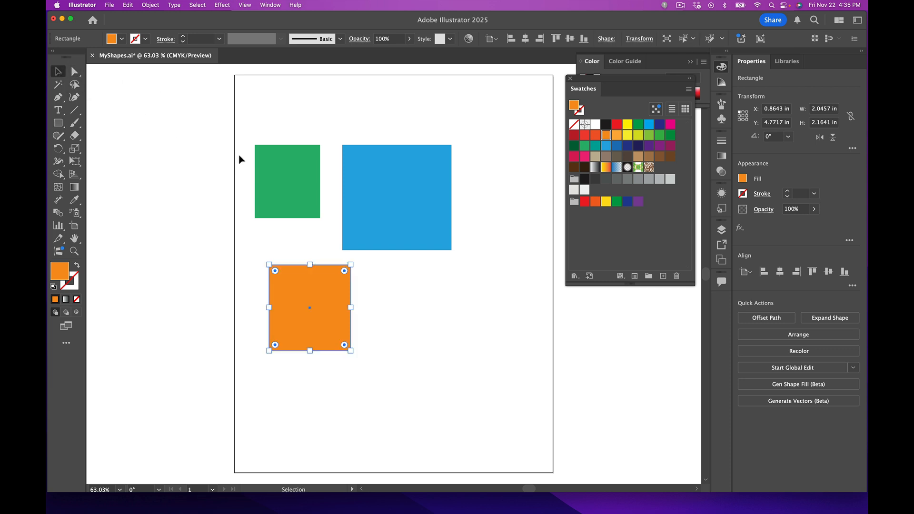
left_click(289, 182)
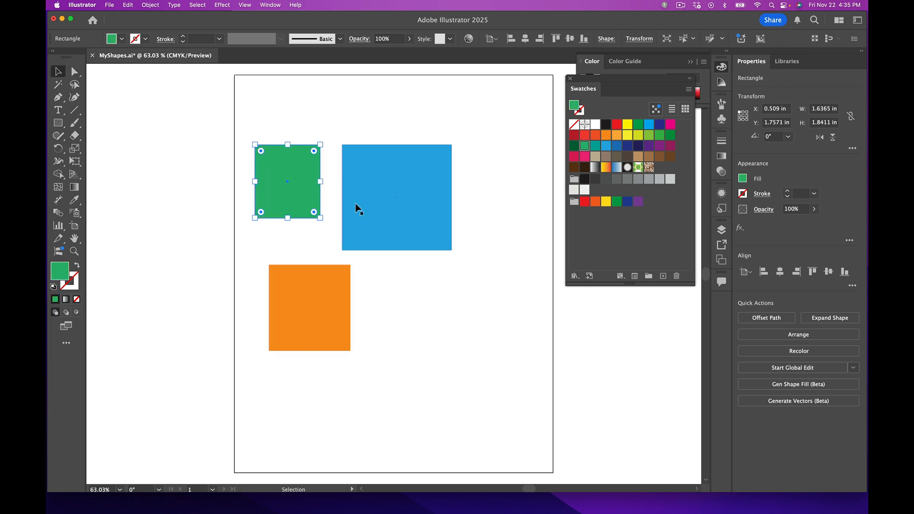
left_click_drag(389, 198, 383, 150)
left_click_drag(298, 183, 312, 208)
left_click_drag(336, 305, 436, 218)
left_click_drag(384, 150, 332, 303)
left_click_drag(408, 216, 442, 233)
left_click_drag(343, 283, 341, 281)
left_click_drag(365, 224, 379, 274)
left_click_drag(447, 246, 290, 240)
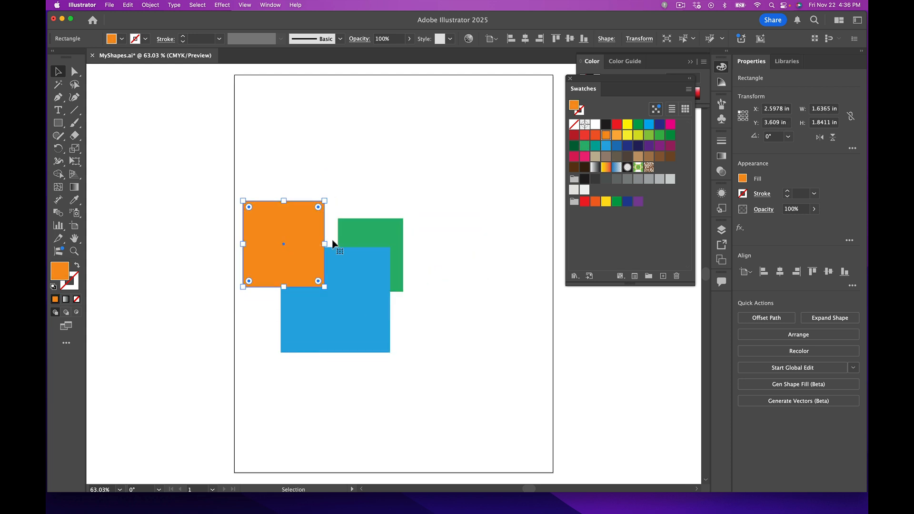
left_click(422, 248)
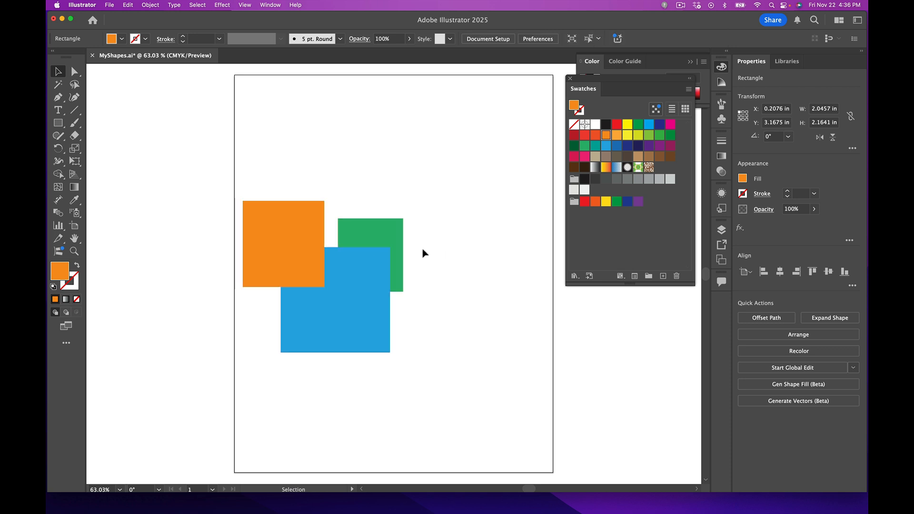
Step: Bring the green rectangle to the front of the stacking order
left_click(379, 236)
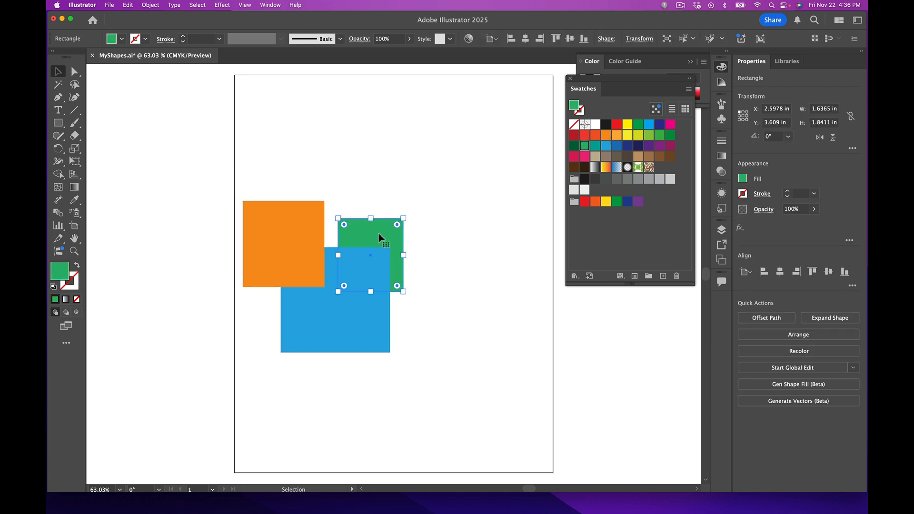
right_click(380, 236)
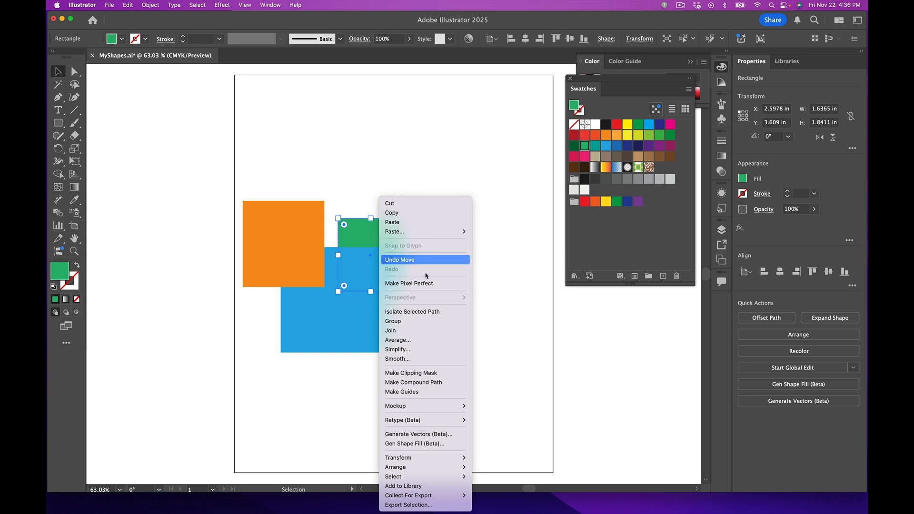
mouse_move(469, 468)
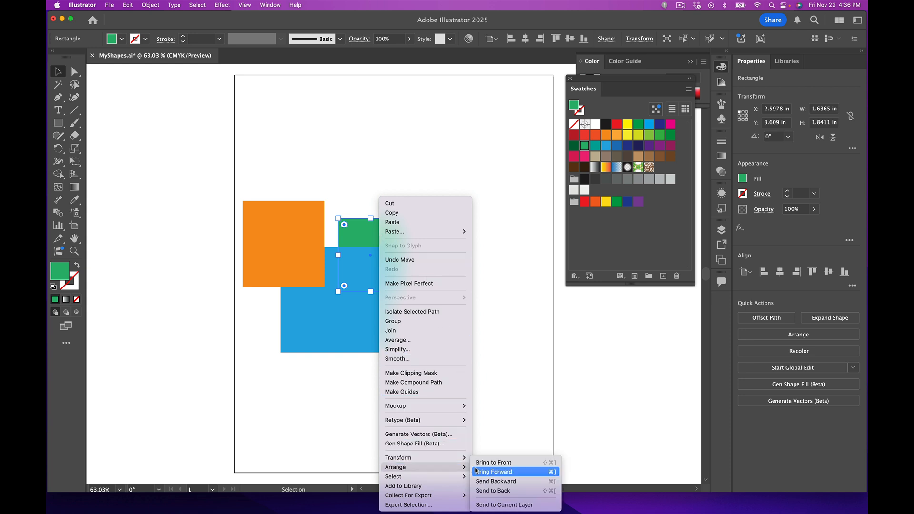
left_click(499, 464)
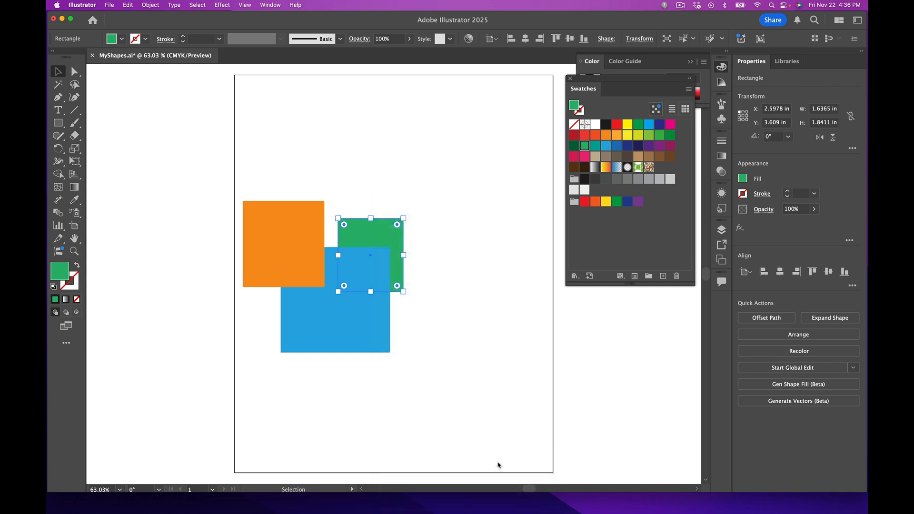
Step: Draw a rounded rectangle about 2.43 × 1.65 in above the other shapes and fill it with light green
left_click(59, 125)
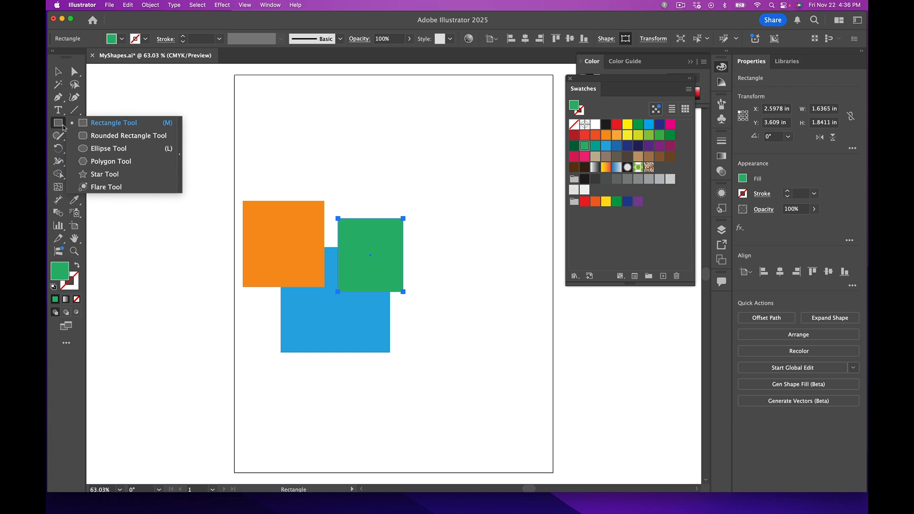
left_click(119, 137)
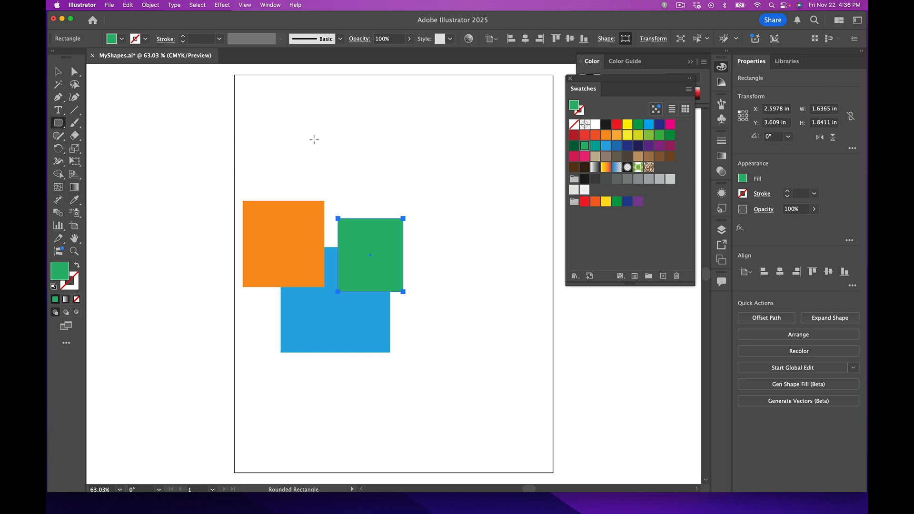
left_click_drag(313, 136, 410, 201)
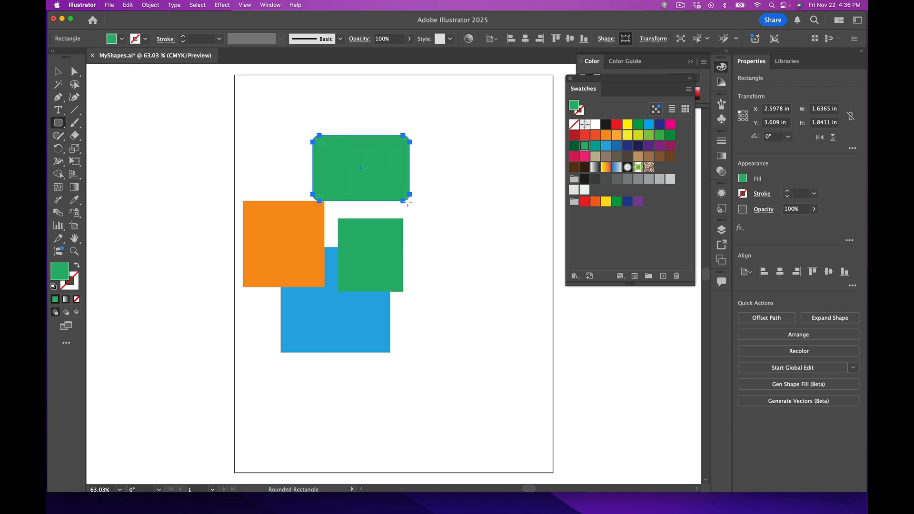
left_click(648, 135)
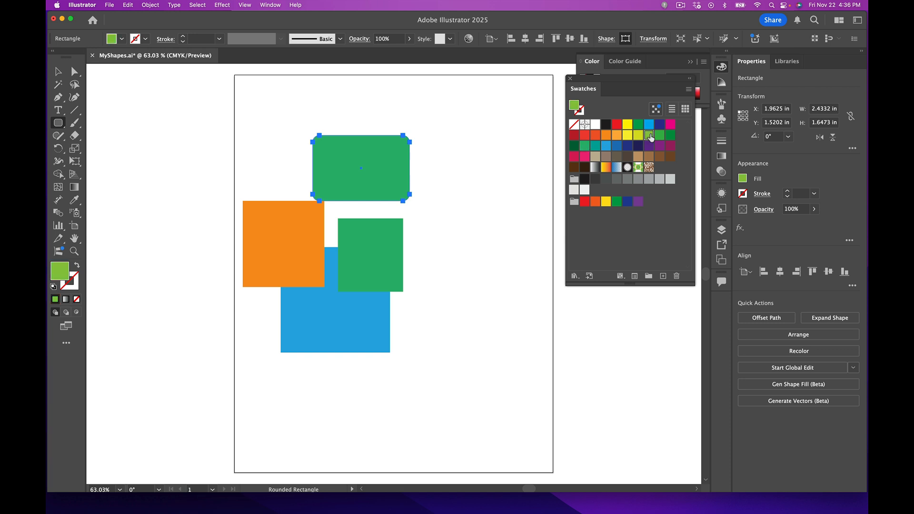
Step: Give the rounded rectangle a dark green stroke with a weight of 11 pt
left_click(136, 39)
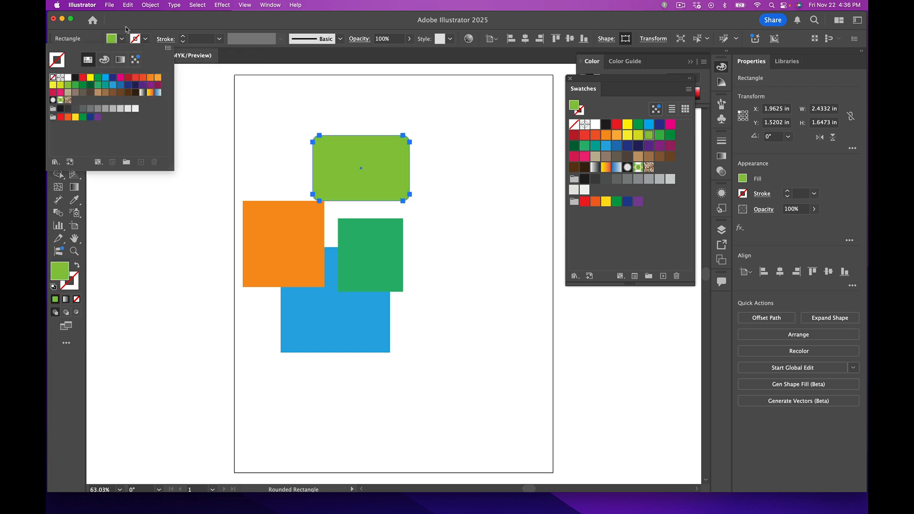
left_click(89, 85)
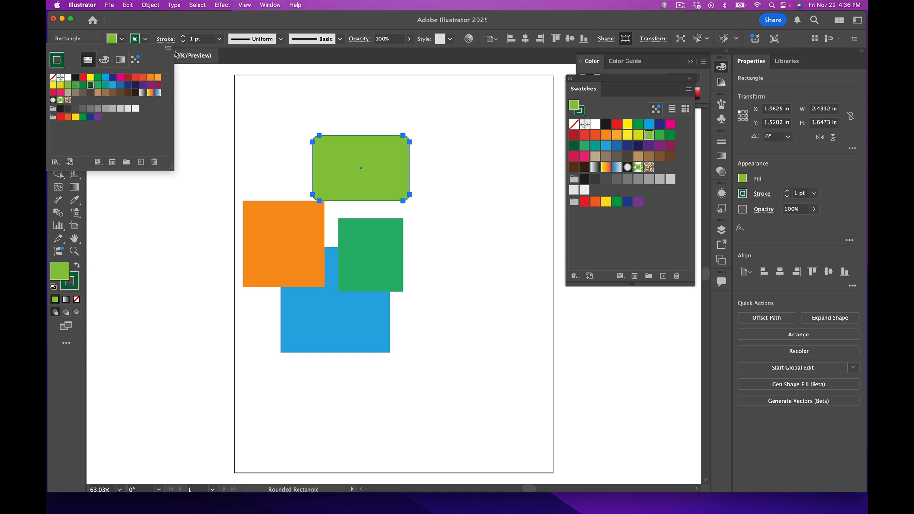
left_click(183, 38)
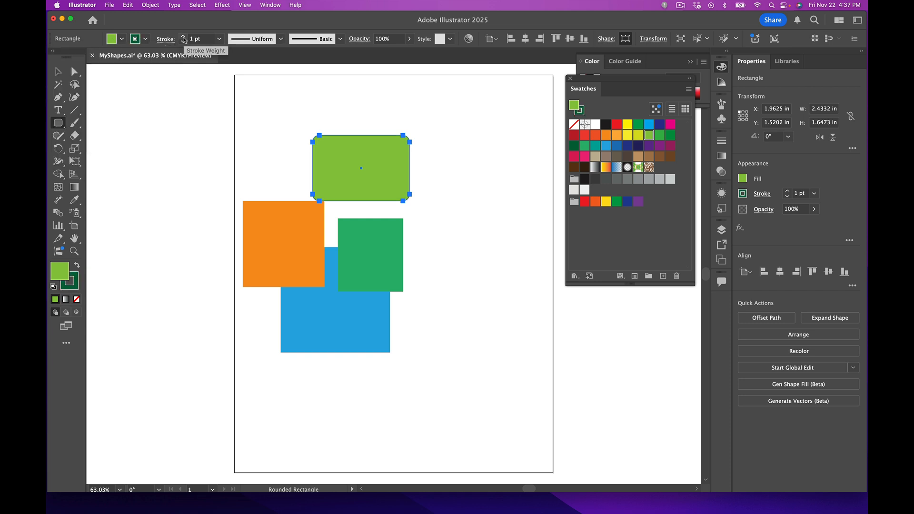
left_click(183, 36)
left_click(183, 37)
left_click(184, 37)
left_click(183, 36)
left_click(183, 36)
left_click(183, 36)
left_click(184, 37)
left_click(184, 37)
left_click(183, 37)
left_click(183, 36)
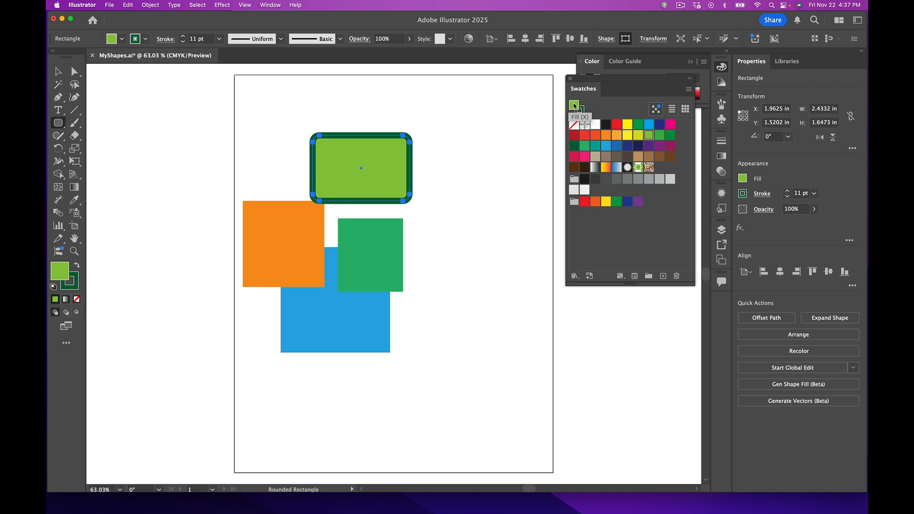
Step: Change the rounded rectangle's fill to light orange and its stroke to red-orange
left_click(616, 136)
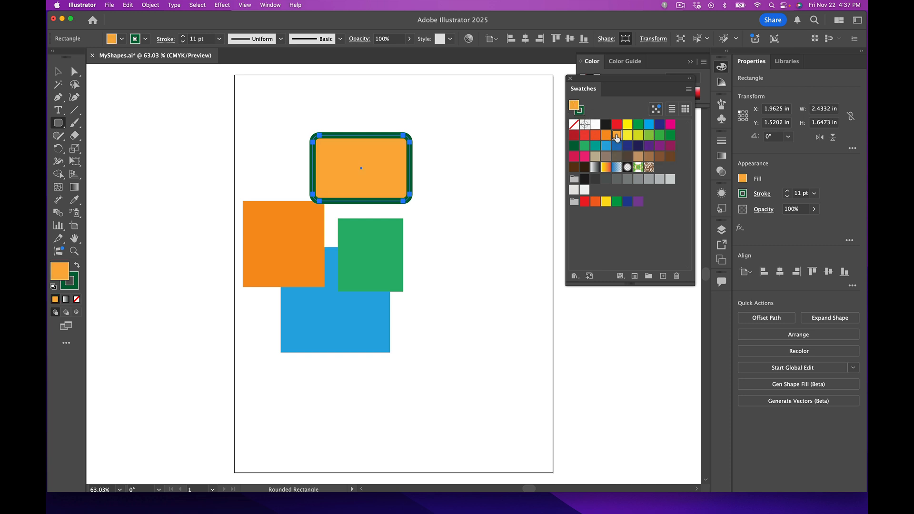
left_click(580, 112)
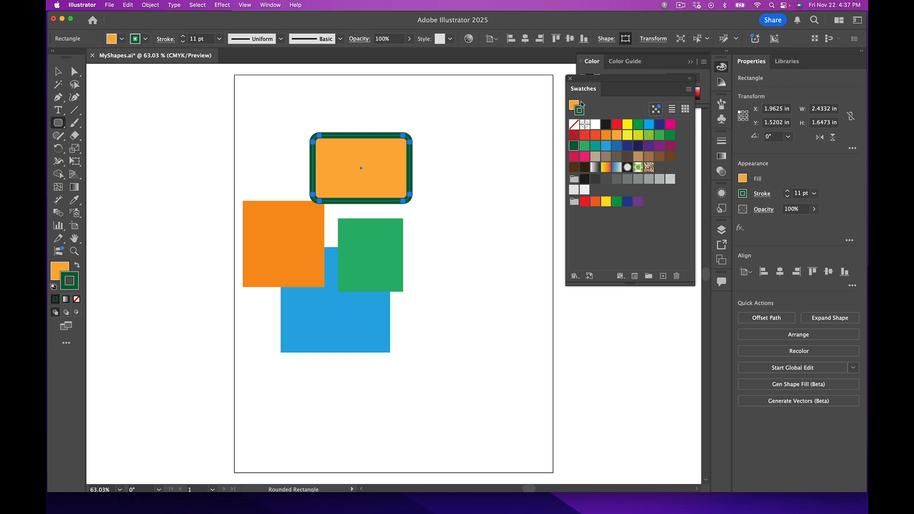
left_click(595, 135)
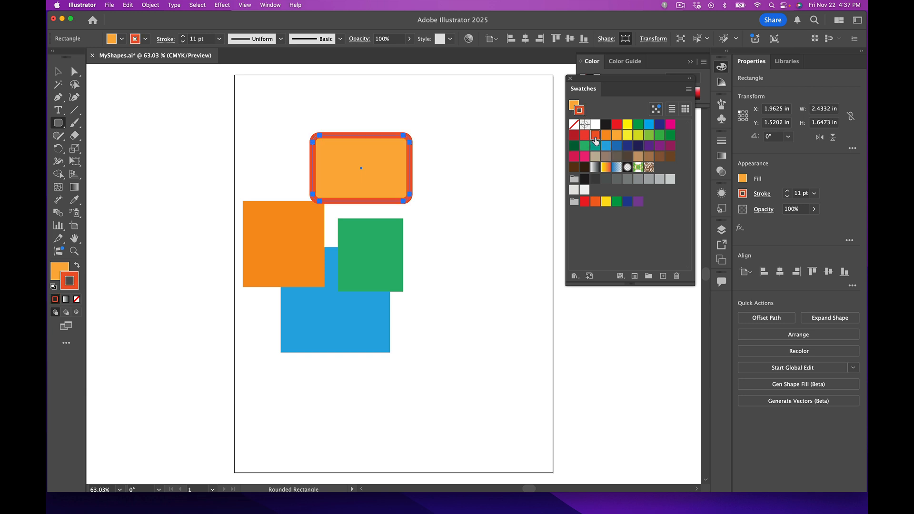
Step: Draw an ellipse about 3.28 × 3.12 in that overlaps the right side of the green and blue rectangles
left_click(59, 123)
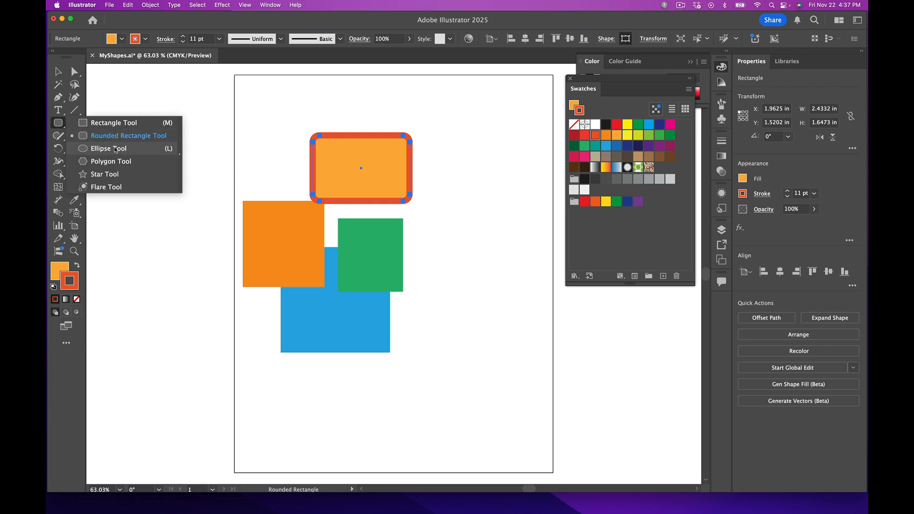
left_click(115, 149)
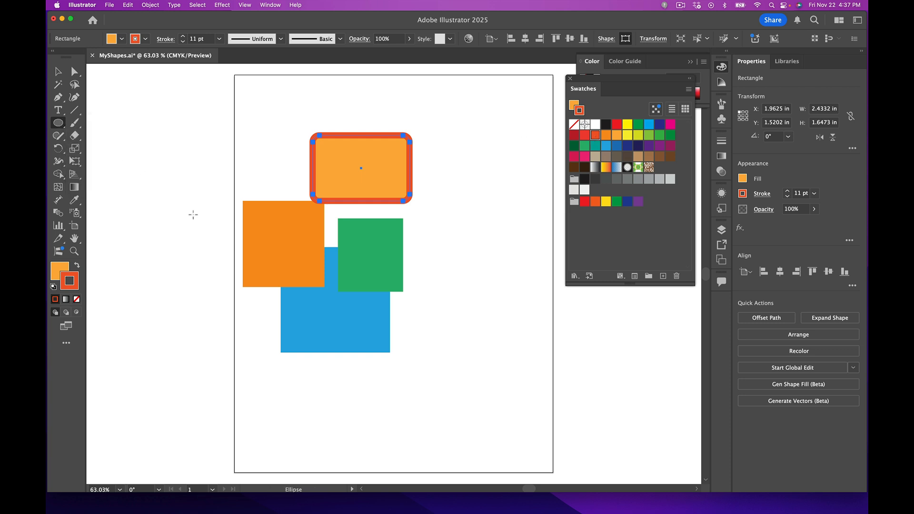
left_click_drag(363, 219, 494, 343)
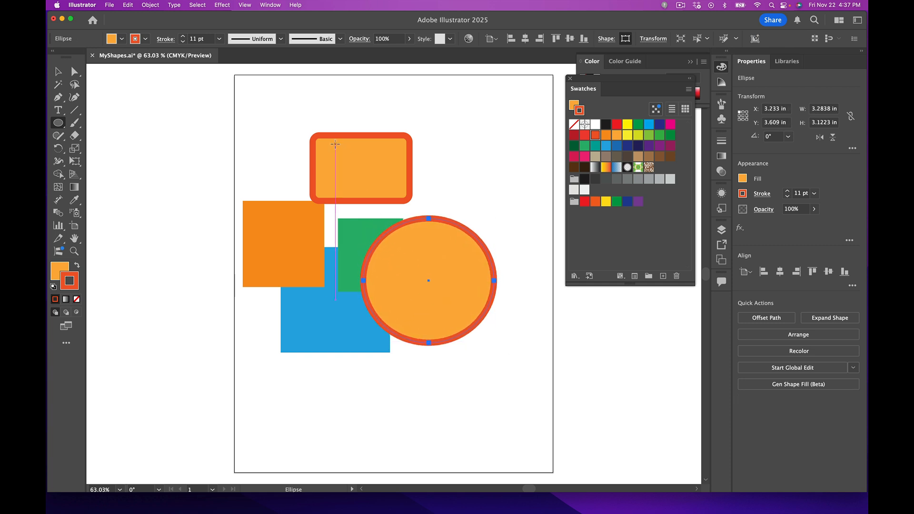
Step: Set the ellipse's stroke to None and its fill to yellow-green
left_click(574, 125)
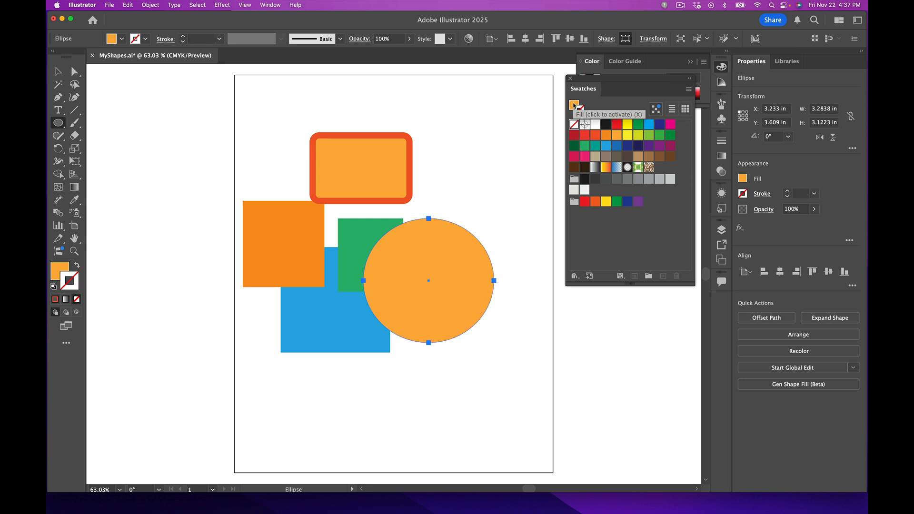
left_click(574, 105)
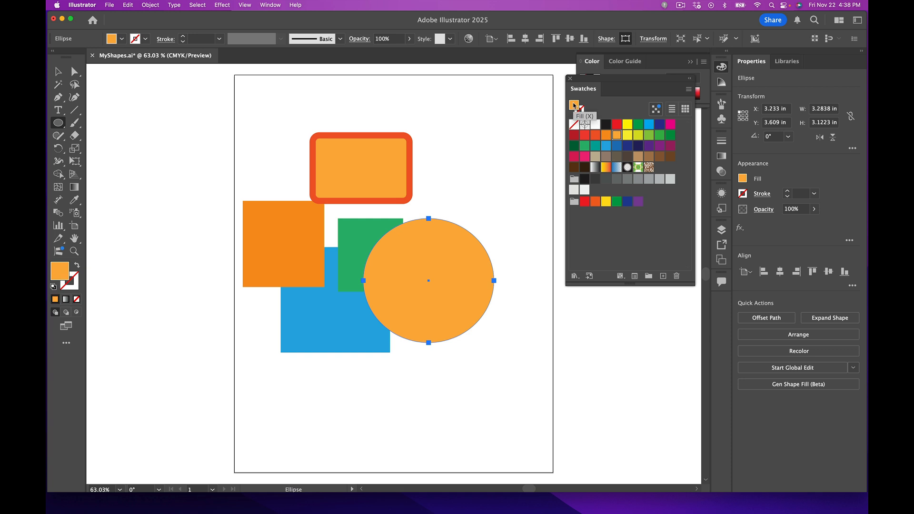
left_click(638, 137)
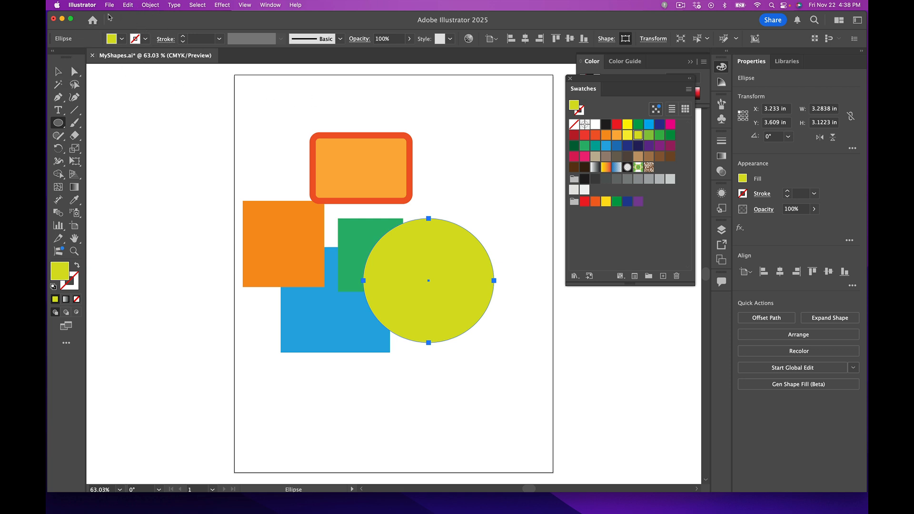
Step: Try a green fill on the ellipse and set it back to the yellow-green swatch
left_click(122, 40)
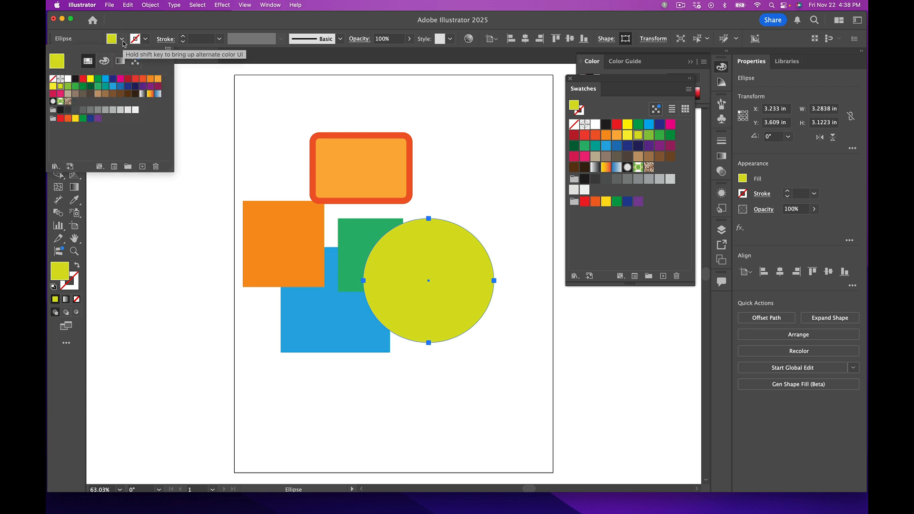
left_click(98, 87)
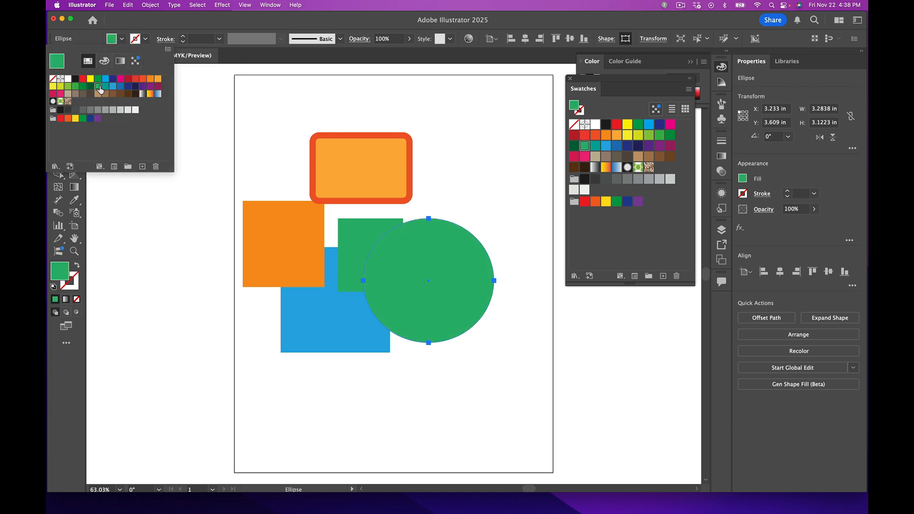
left_click(112, 42)
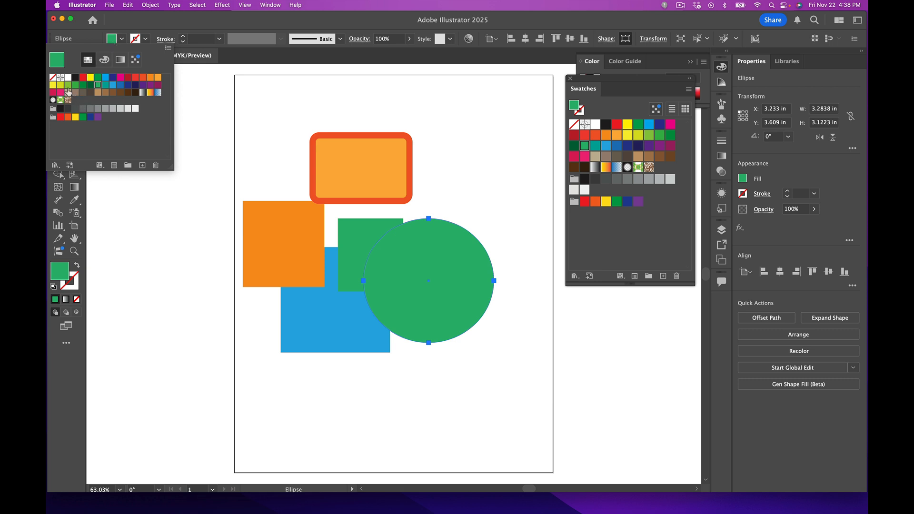
left_click(60, 85)
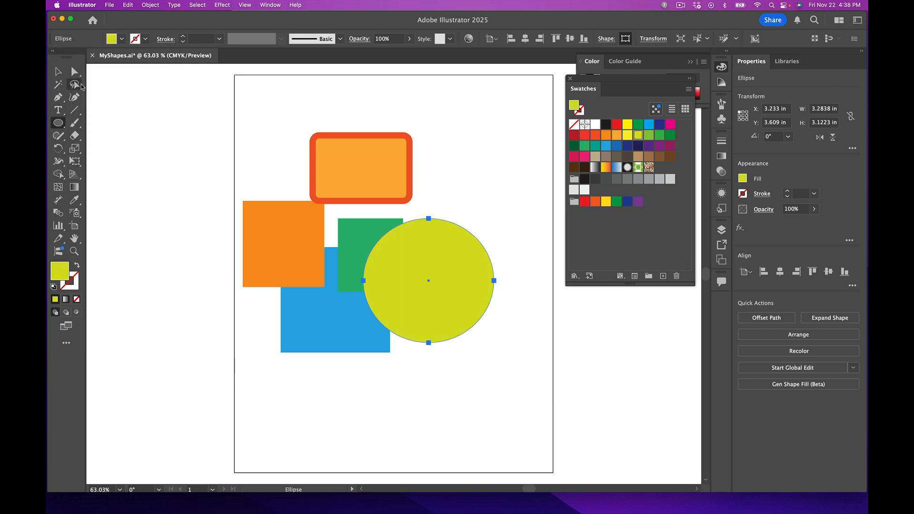
Step: Create a three-sided polygon with a 0.6944 in radius beside the rounded rectangle and fill it with purple
left_click(58, 124)
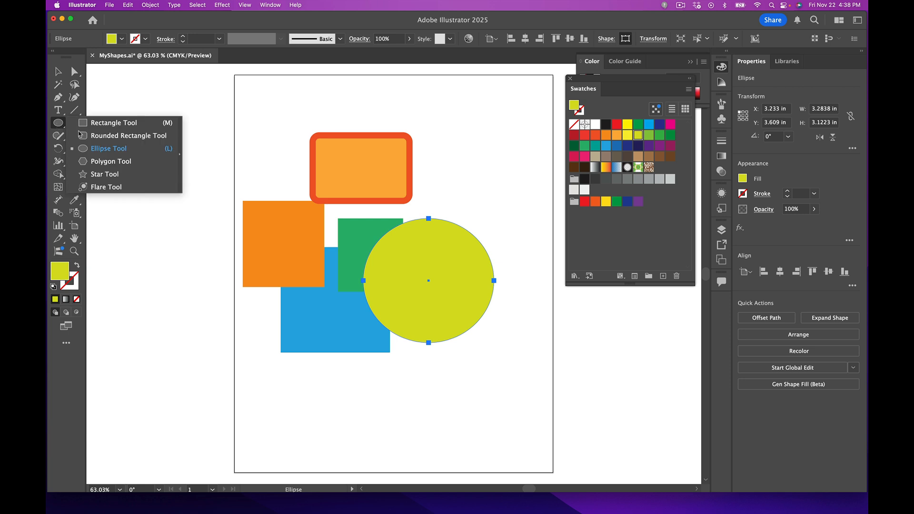
left_click(121, 163)
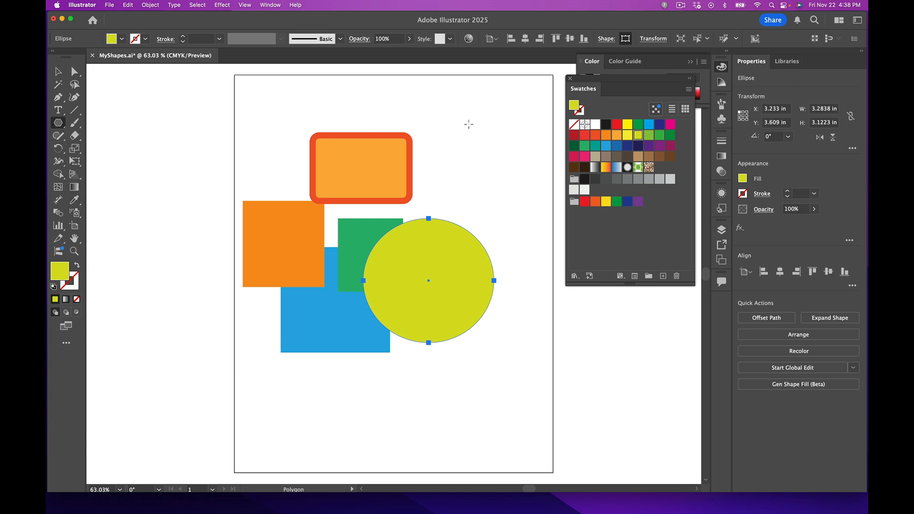
left_click(442, 171)
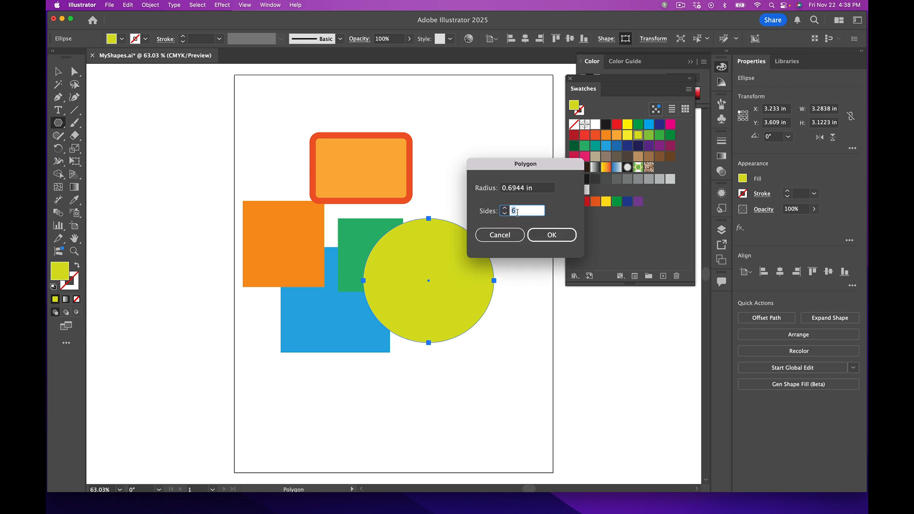
left_click(554, 231)
type("3")
left_click(552, 234)
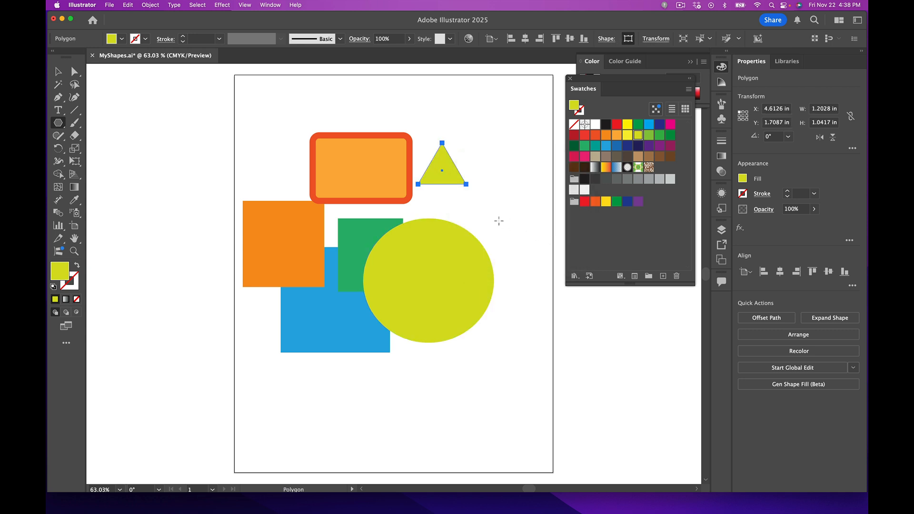
left_click(659, 147)
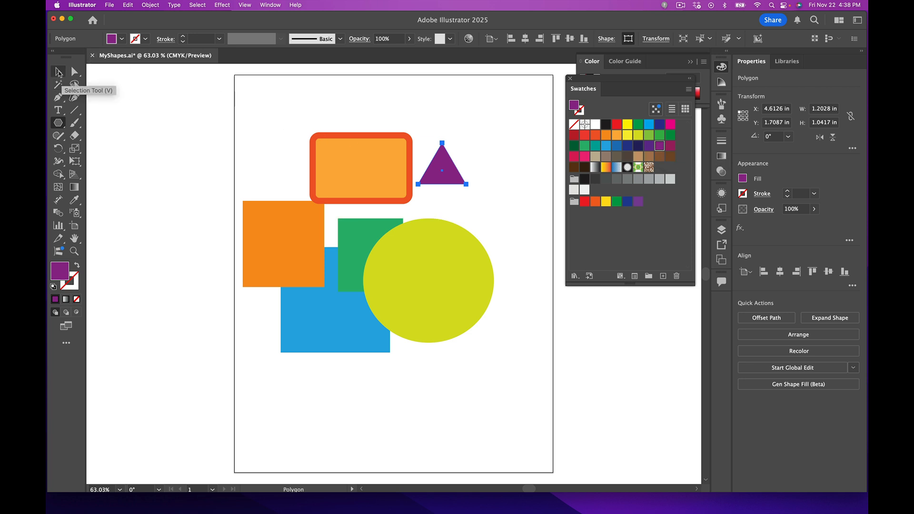
Step: Move the triangle onto the upper-right part of the ellipse and enlarge it proportionally to about 2.50 × 2.09 in
left_click(58, 72)
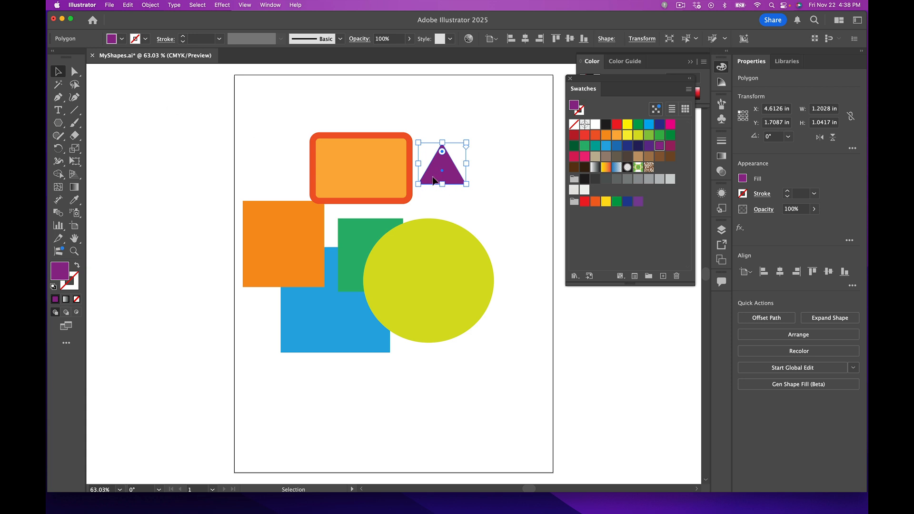
left_click_drag(434, 180, 447, 258)
left_click_drag(480, 224, 532, 180)
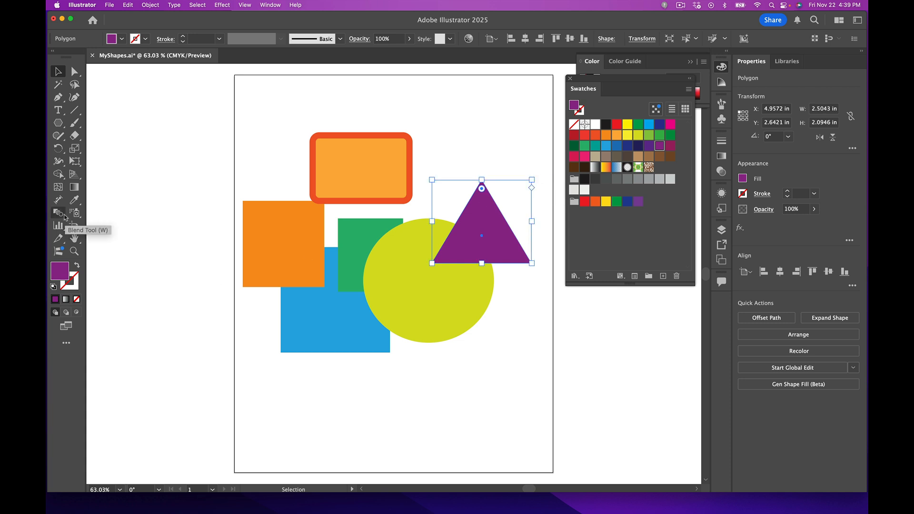
Step: Draw a tilted five-pointed star about 2.63 × 2.59 in over the orange square, extending past the artboard's left edge
left_click(58, 123)
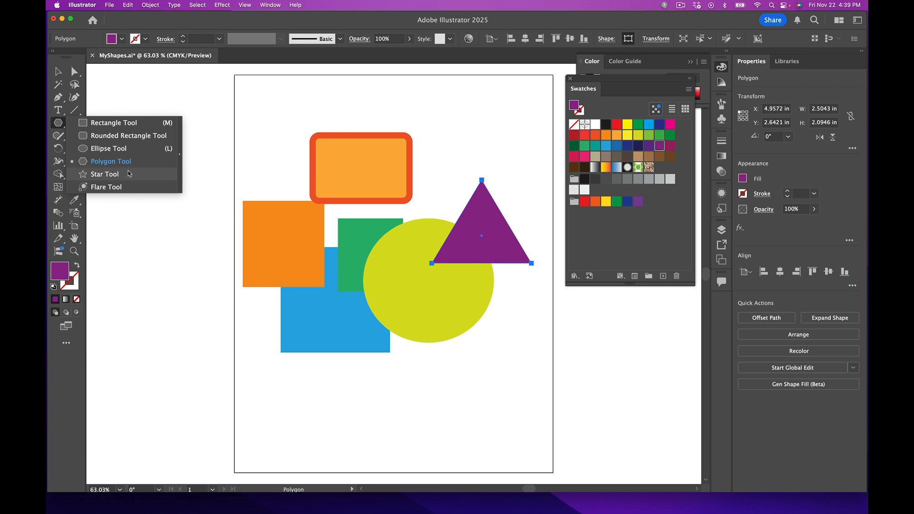
left_click(104, 175)
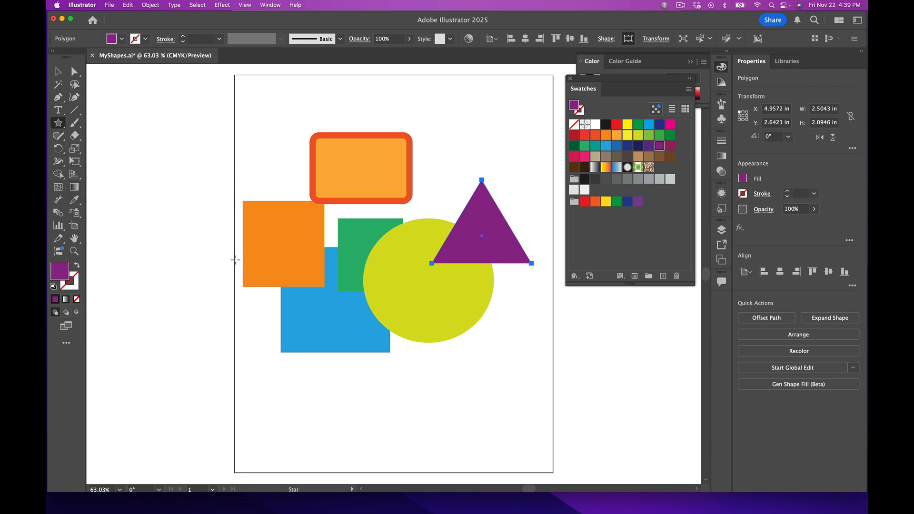
left_click_drag(269, 259, 295, 307)
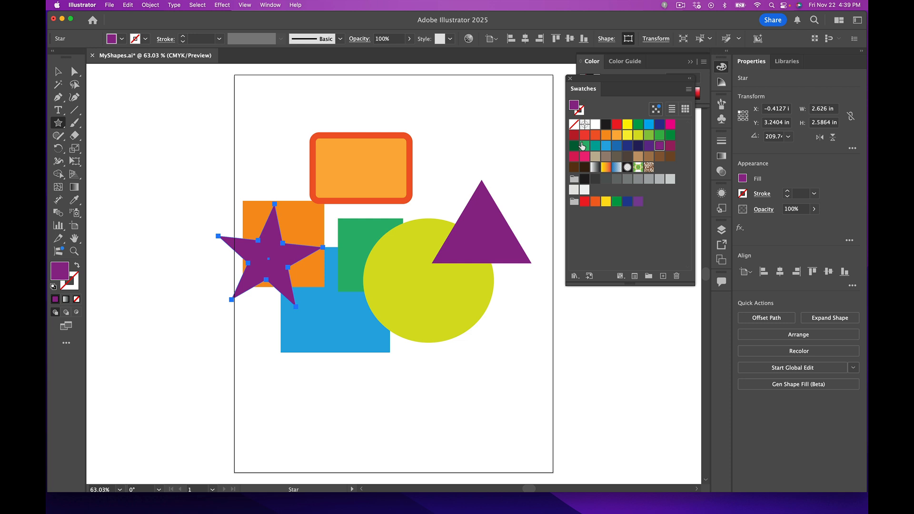
Step: Fill the star with yellow and move it over the lower-left part of the blue rectangle
left_click(628, 136)
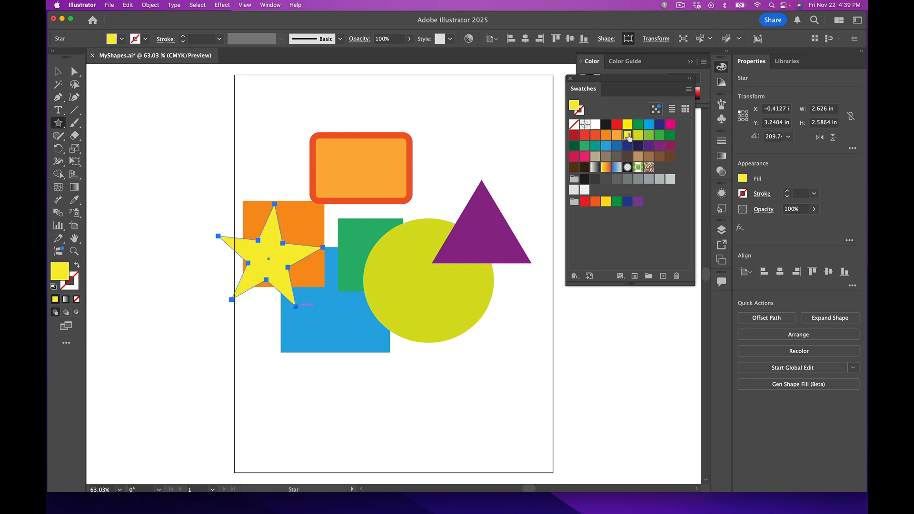
left_click(58, 71)
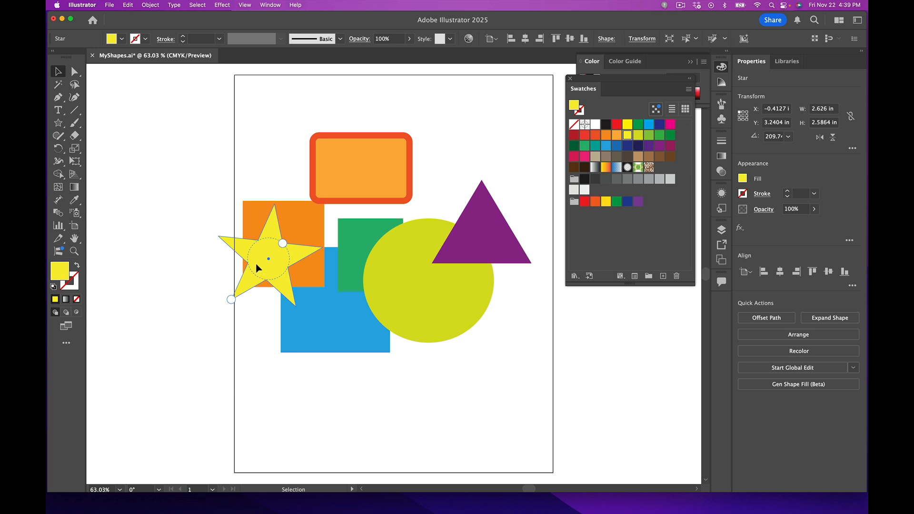
left_click_drag(268, 234, 314, 325)
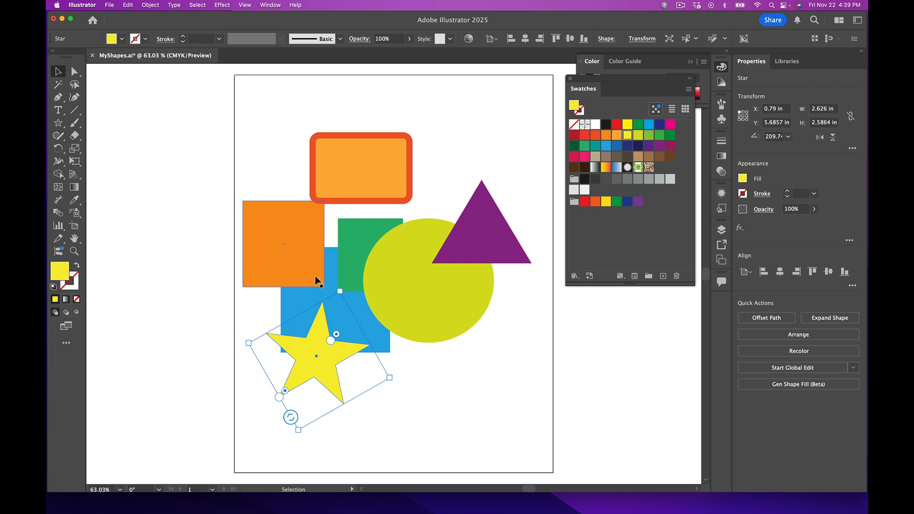
Step: Save the changes to the MyShapes.ai document
left_click(113, 5)
mouse_move(114, 46)
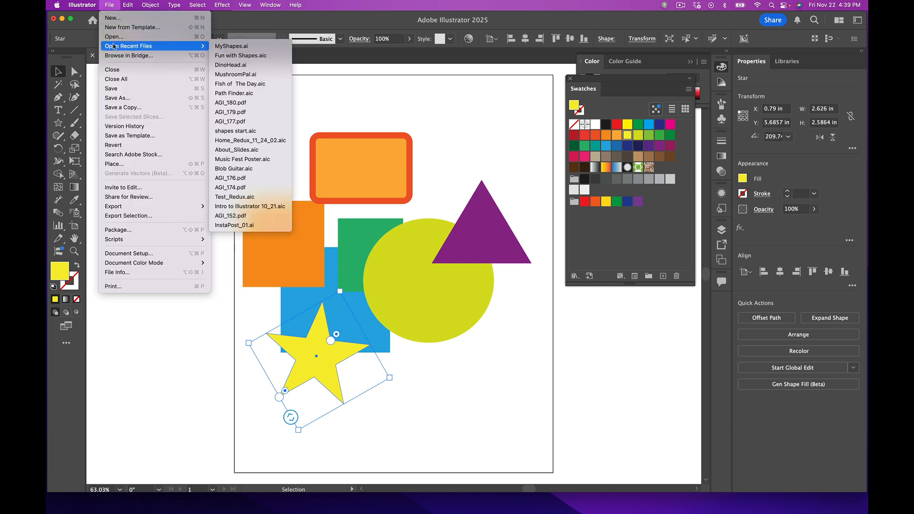
left_click(109, 5)
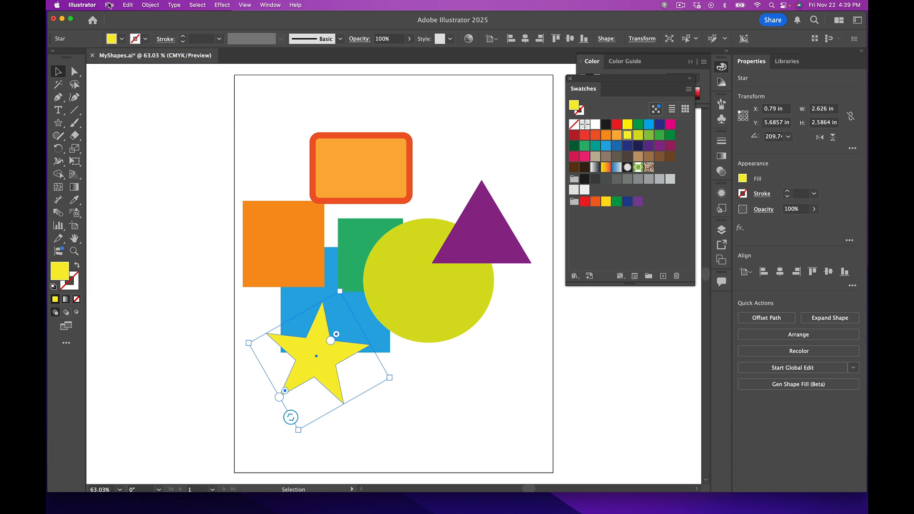
left_click(109, 5)
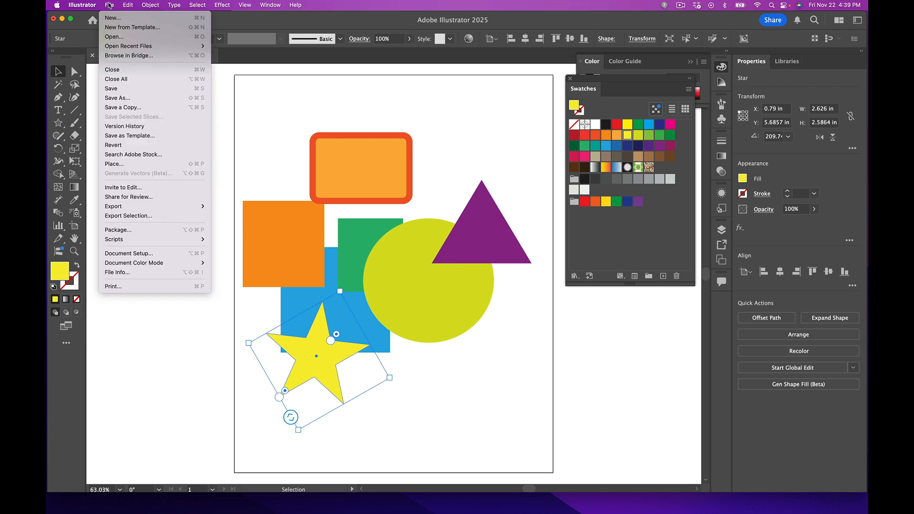
left_click(128, 89)
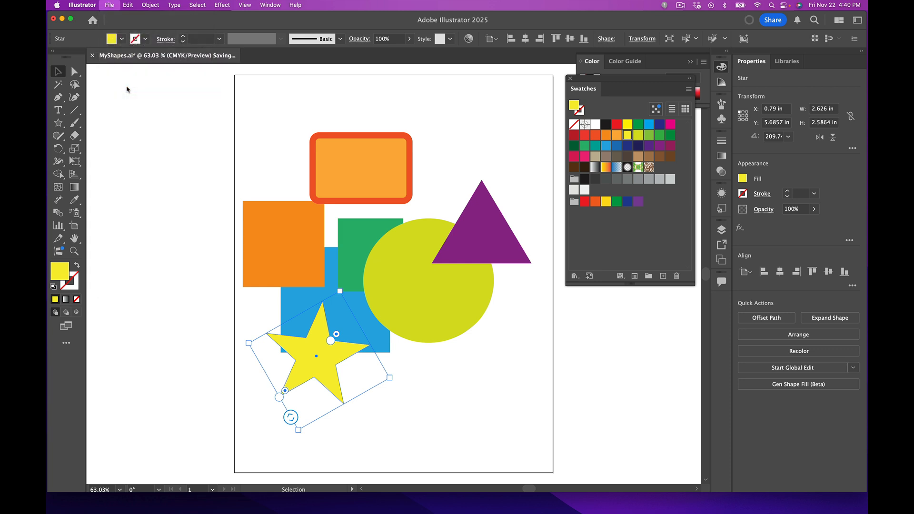